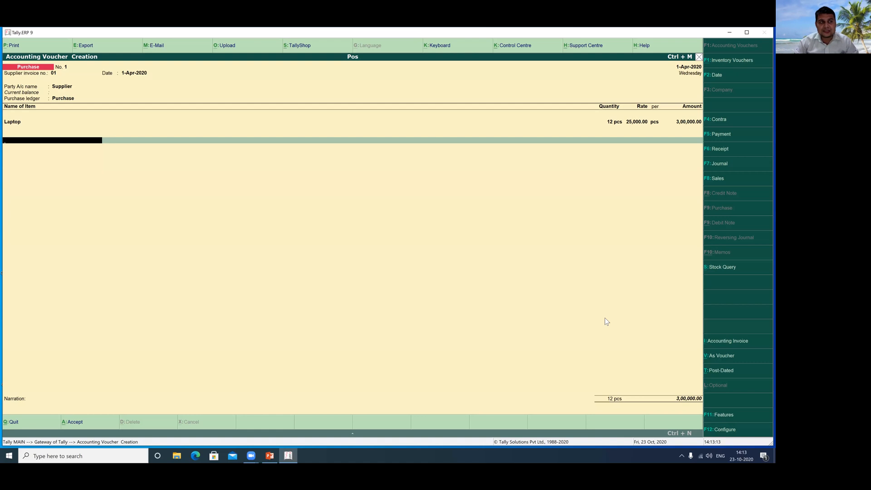
# Finish the purchase voucher's item list and narration, accept it, and return to Gateway of Tally.
pyautogui.press('Return')
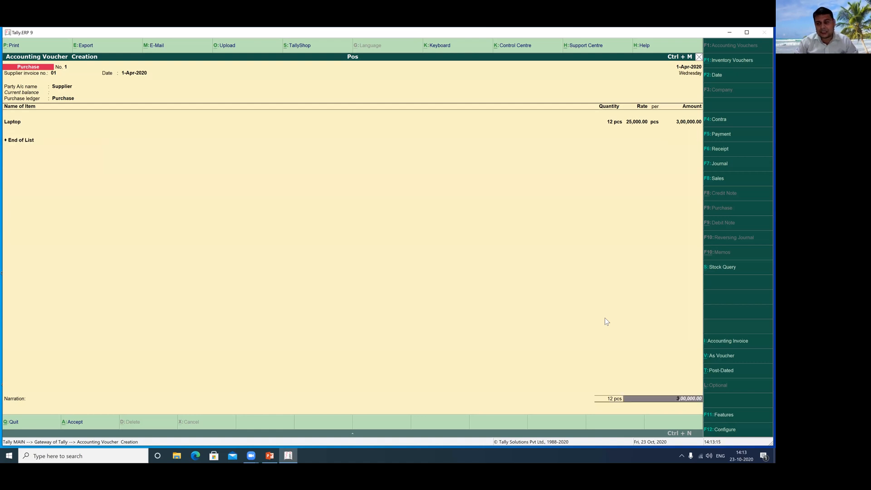
pyautogui.press('Return')
pyautogui.press('Return')
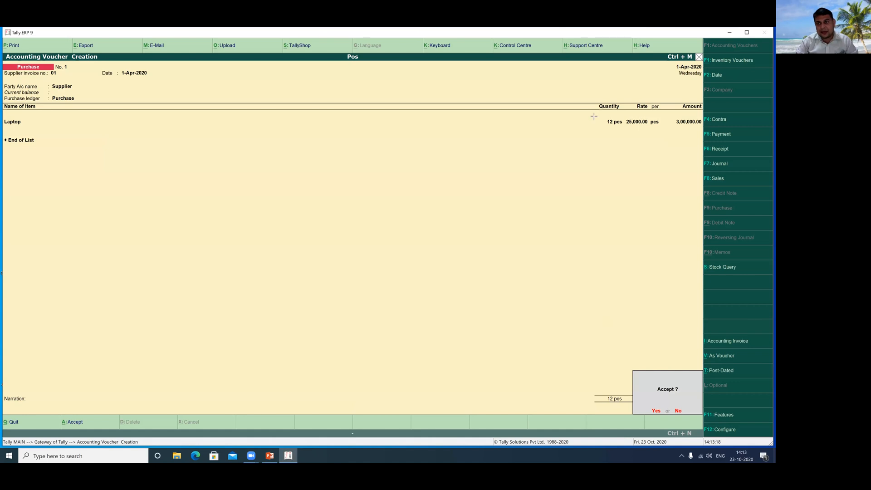
pyautogui.moveTo(593, 94)
pyautogui.mouseDown()
pyautogui.moveTo(630, 139)
pyautogui.moveTo(673, 138)
pyautogui.mouseUp()
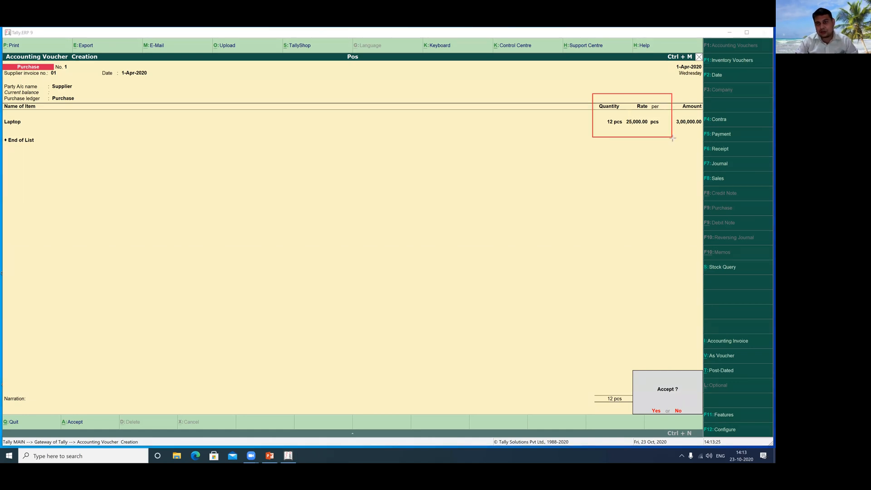
pyautogui.click(480, 86)
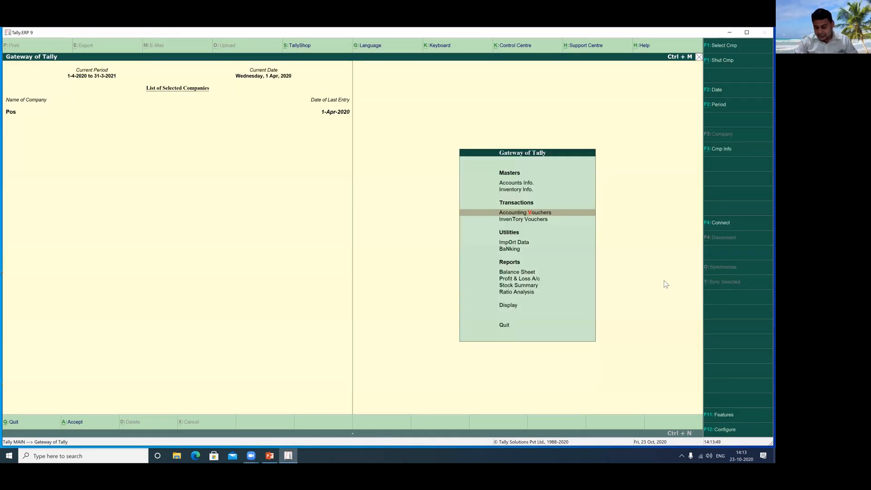
# Start a new ledger from Accounts Info > Ledgers and name it Sales.
pyautogui.press('Up')
pyautogui.press('Up')
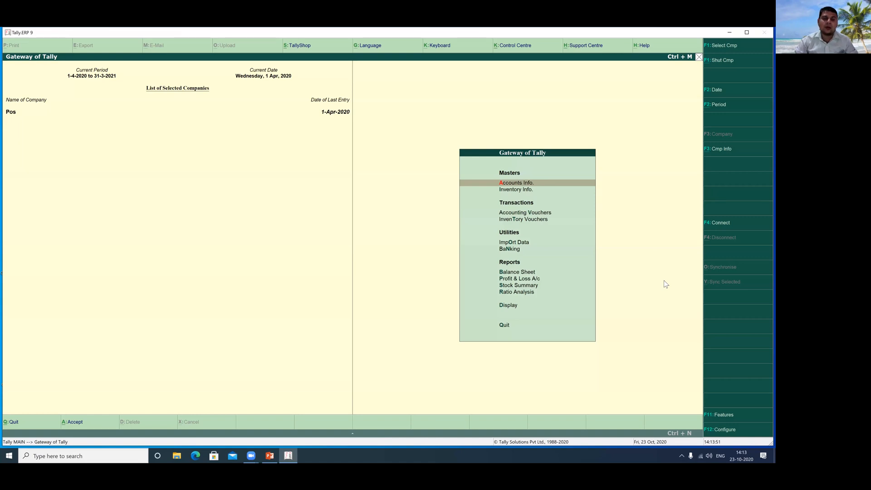
pyautogui.press('Return')
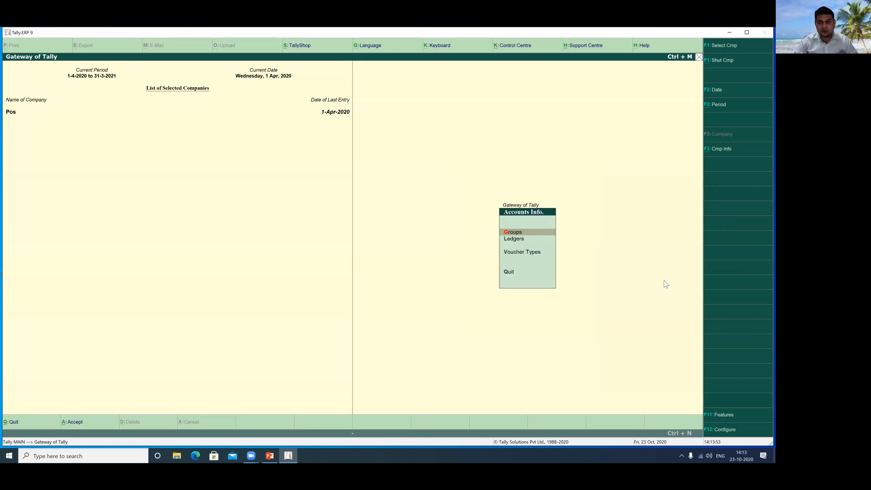
pyautogui.press('Down')
pyautogui.press('Return')
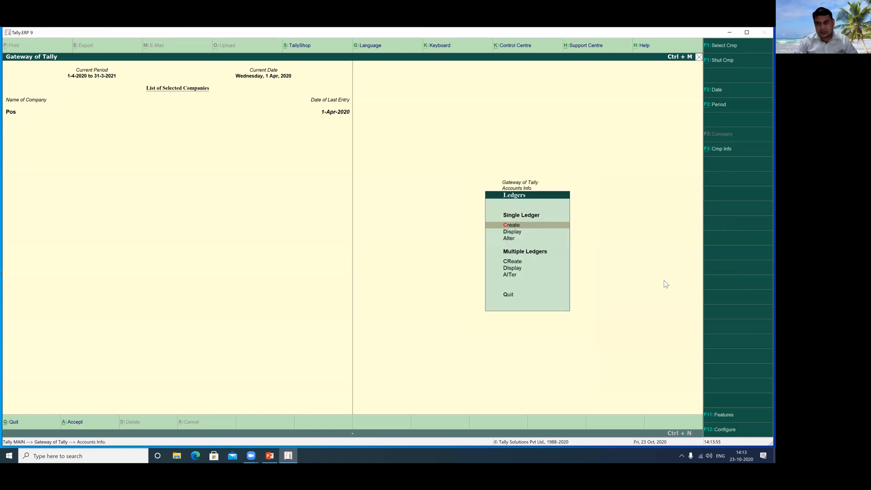
pyautogui.press('Return')
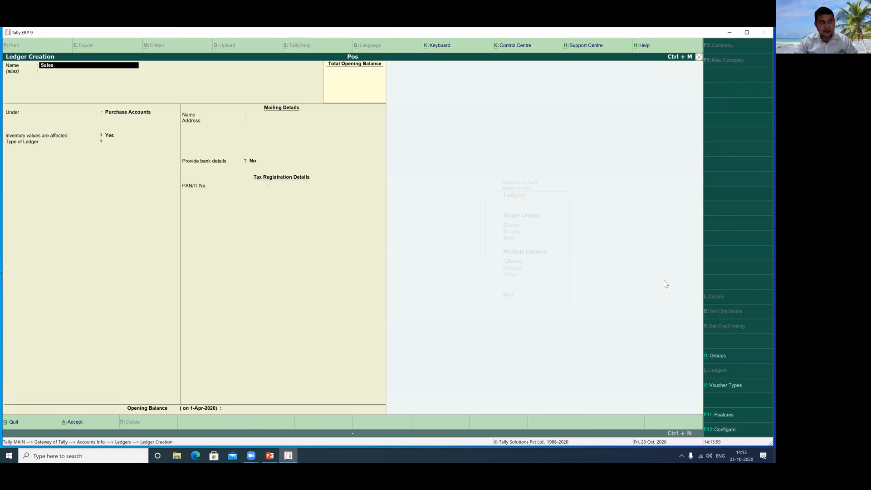
pyautogui.write('Sales')
pyautogui.press('Return')
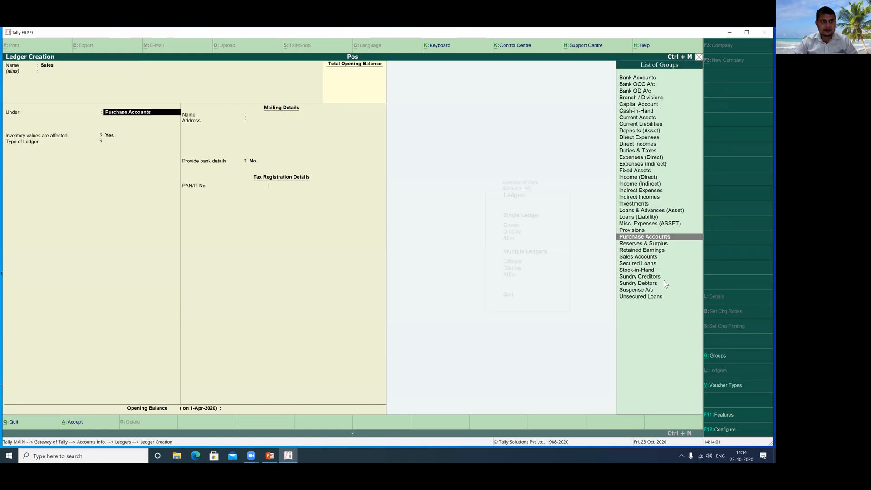
# Place the Sales ledger under Sales Accounts with inventory values affected Yes, and save it.
pyautogui.write('S')
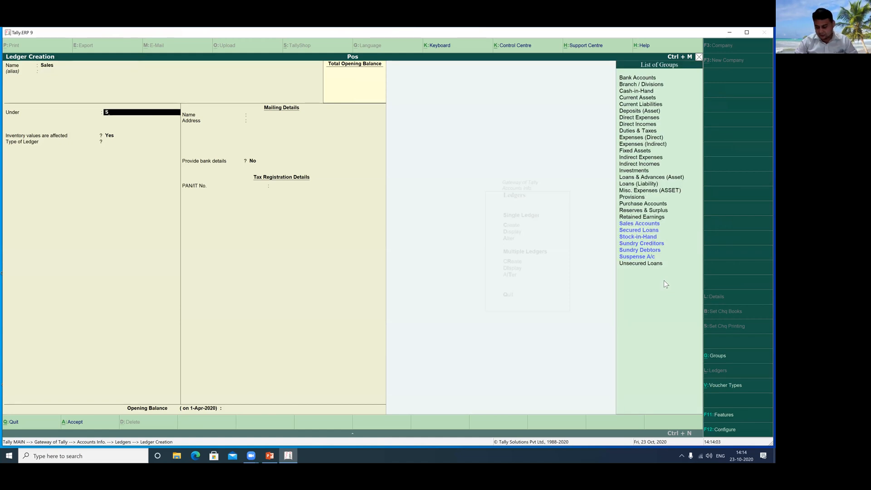
pyautogui.press('Down')
pyautogui.press('Down')
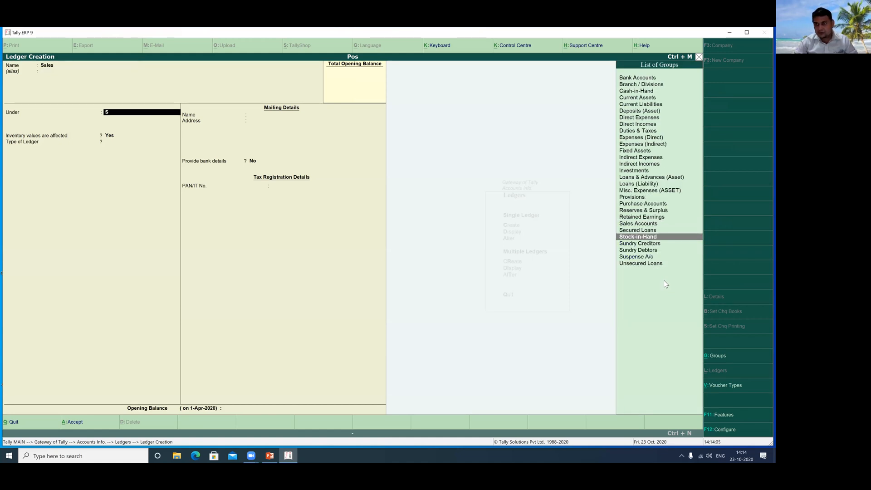
pyautogui.press('Up')
pyautogui.press('Up')
pyautogui.press('Return')
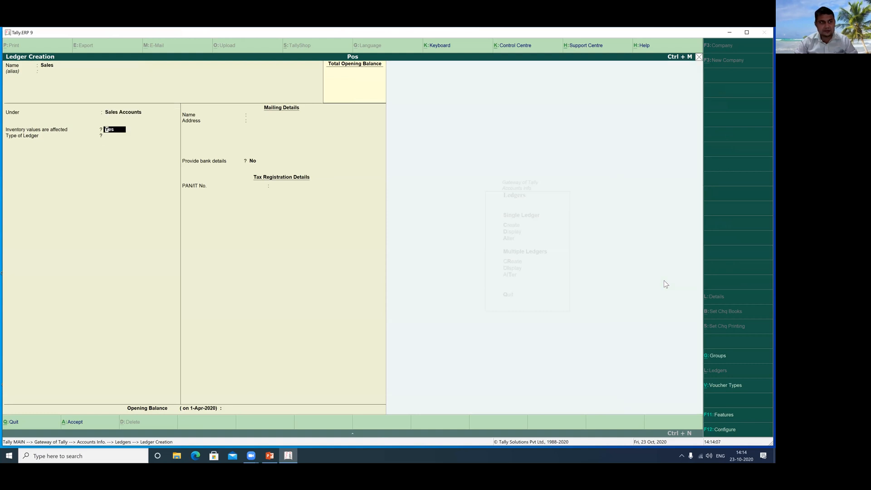
pyautogui.press('Return')
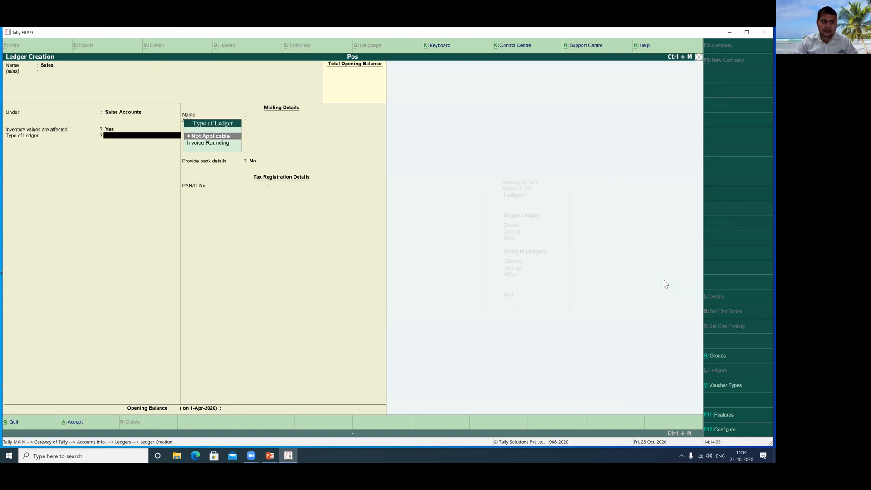
pyautogui.press('Return')
pyautogui.press('Return')
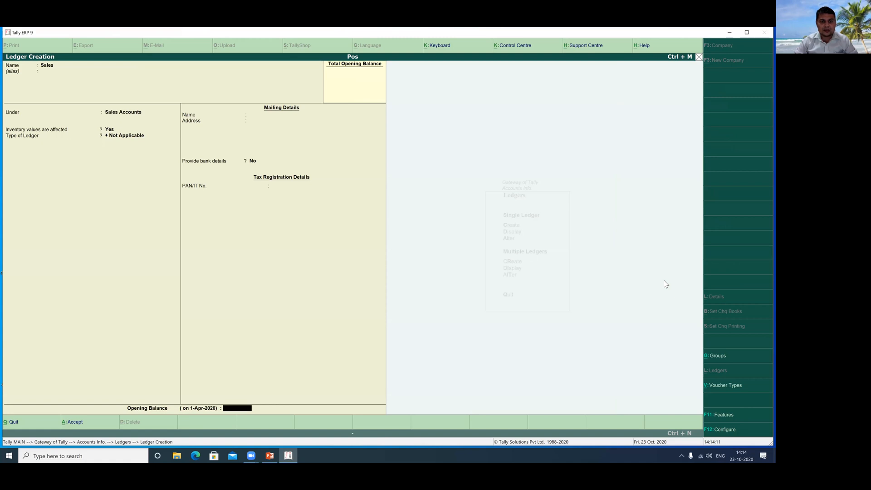
pyautogui.press('Return')
pyautogui.press('Return')
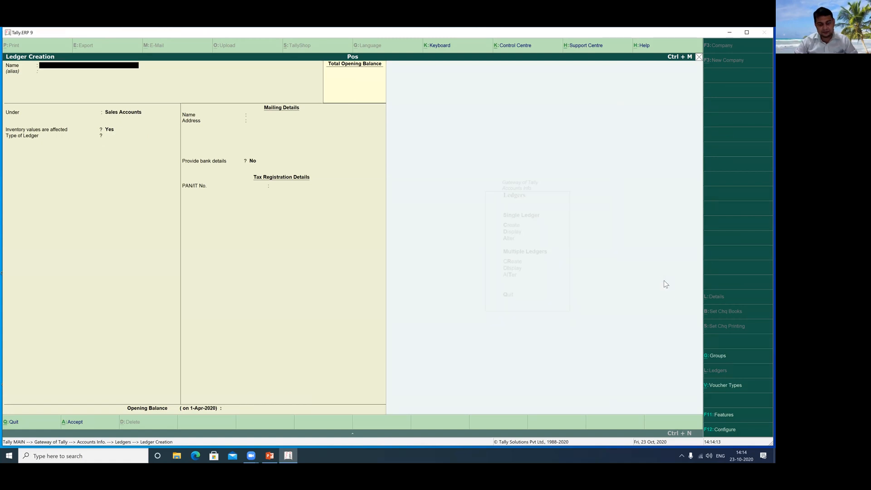
pyautogui.press('Escape')
pyautogui.press('Return')
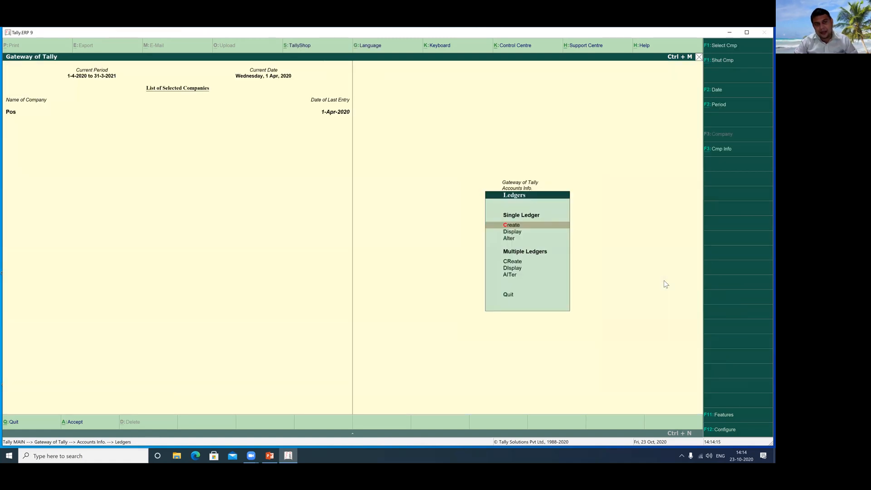
# Go back to the main menu and begin creating a voucher type under Inventory Info.
pyautogui.press('Escape')
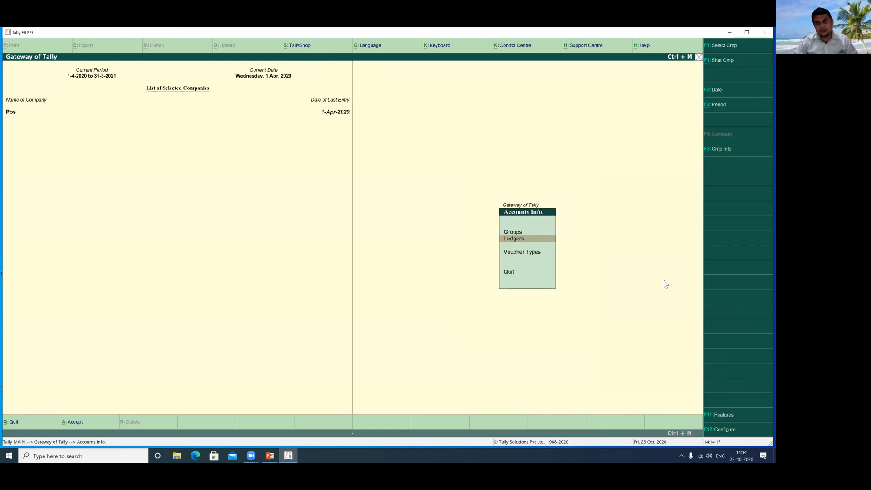
pyautogui.press('Escape')
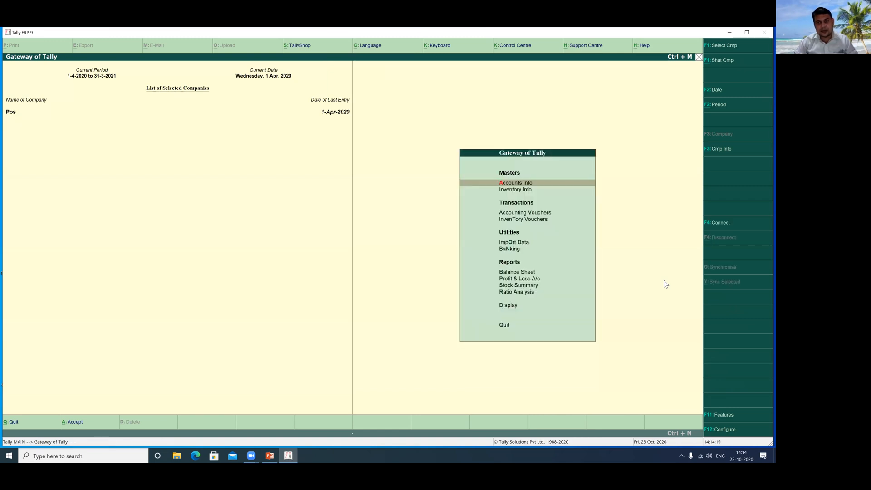
pyautogui.press('Down')
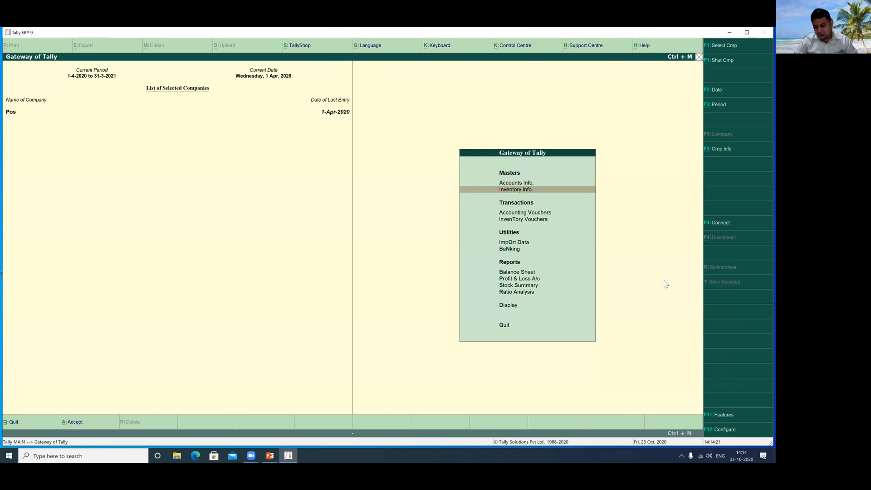
pyautogui.press('Return')
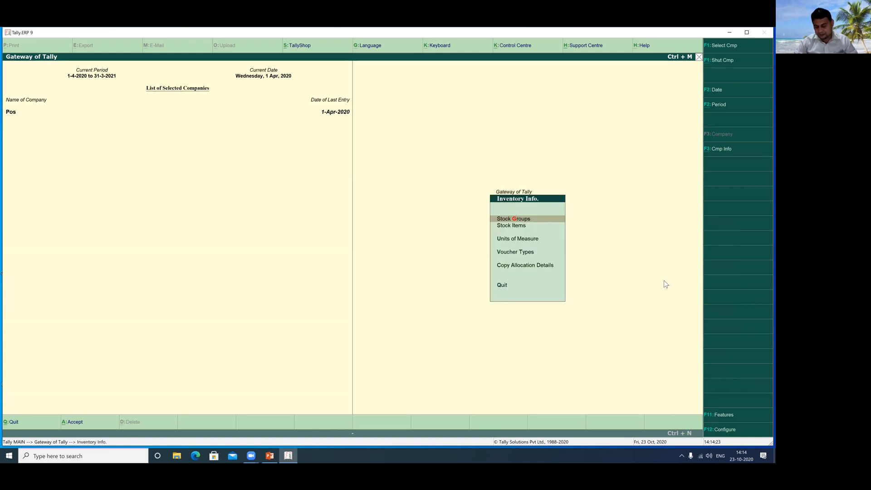
pyautogui.press('Down')
pyautogui.press('Down')
pyautogui.press('Down')
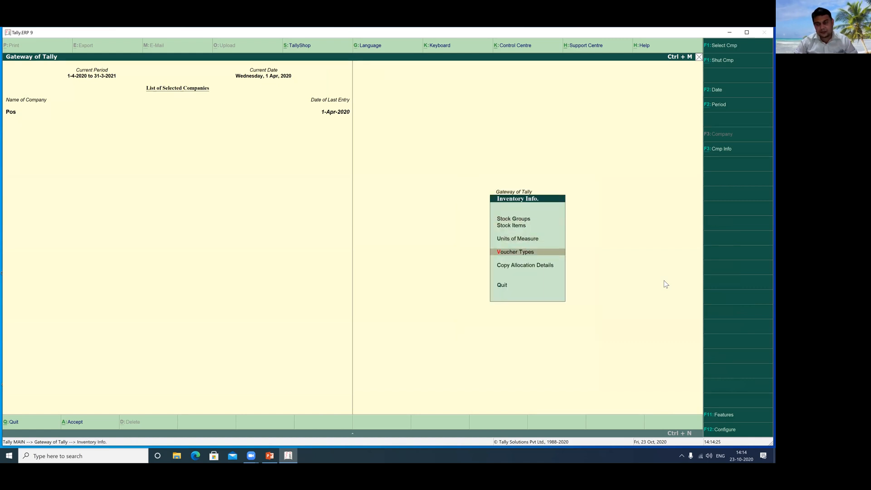
pyautogui.press('Return')
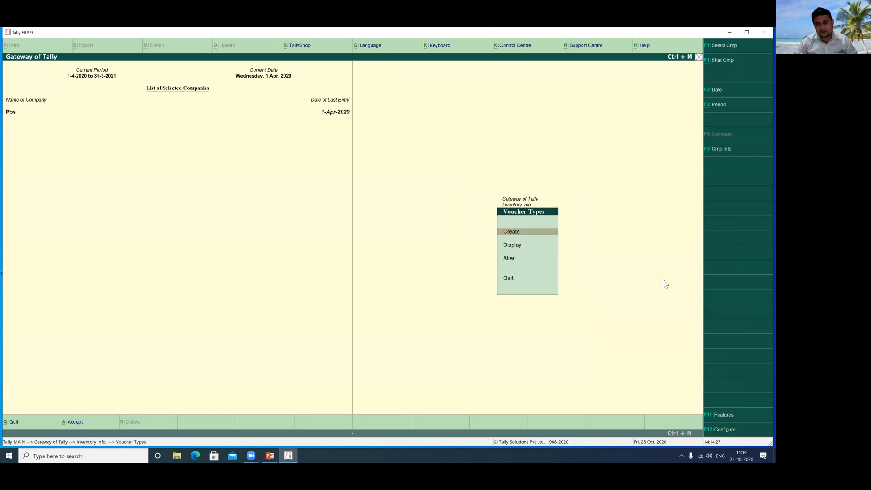
pyautogui.press('Return')
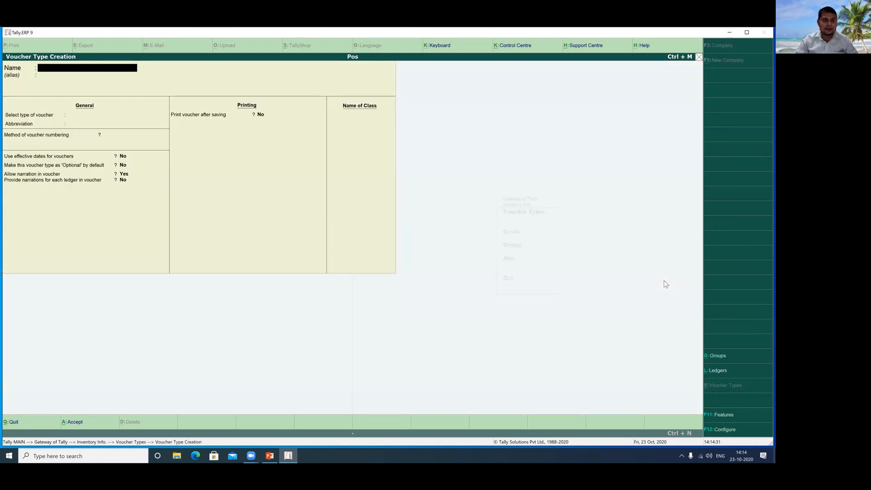
# Name the new voucher type Pos and base it on the Sales voucher type.
pyautogui.write('Pos')
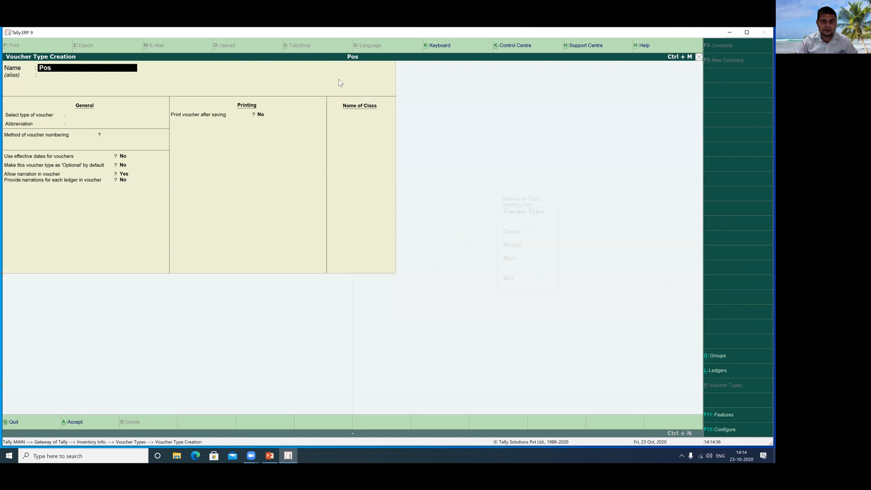
pyautogui.moveTo(33, 63); pyautogui.dragTo(152, 80)
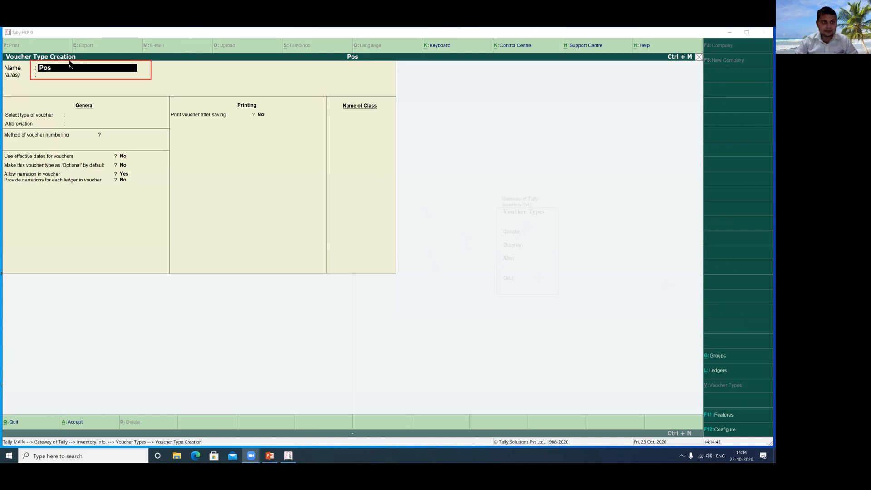
pyautogui.click(103, 81)
pyautogui.press('Return')
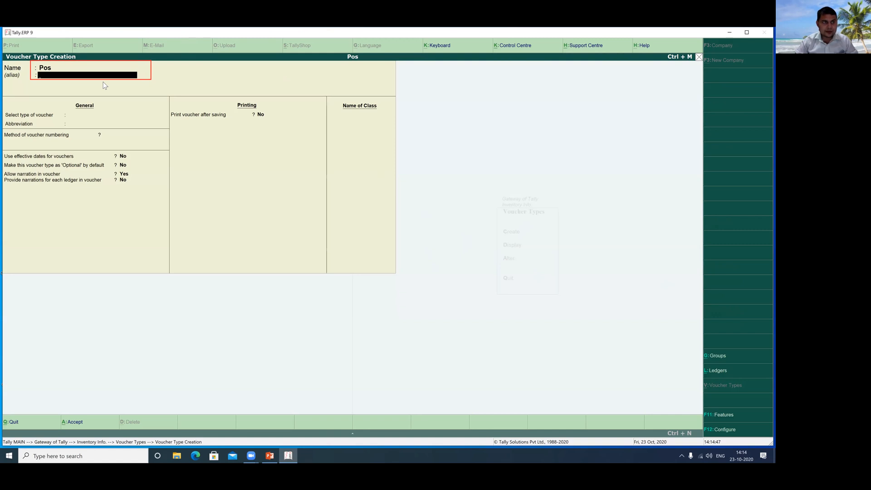
pyautogui.press('Return')
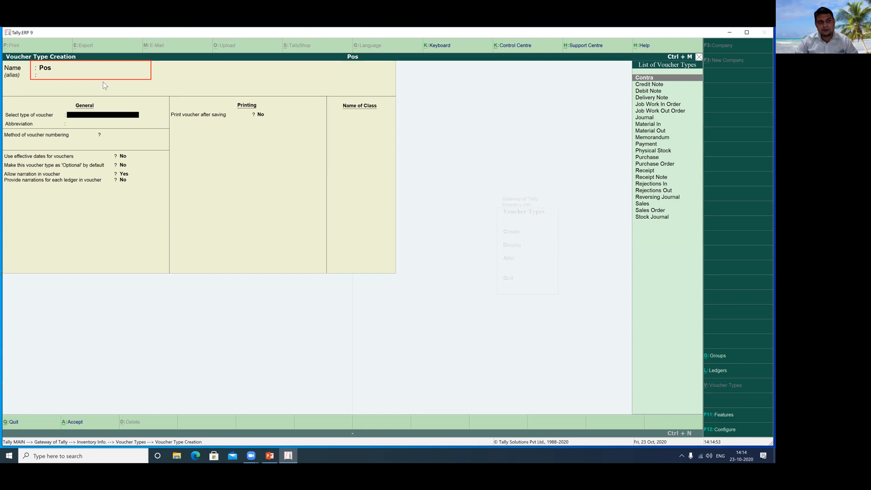
pyautogui.press('Down')
pyautogui.press('Down')
pyautogui.press('Down')
pyautogui.press('Down')
pyautogui.press('Down')
pyautogui.press('Down')
pyautogui.press('Down')
pyautogui.press('Down')
pyautogui.press('Down')
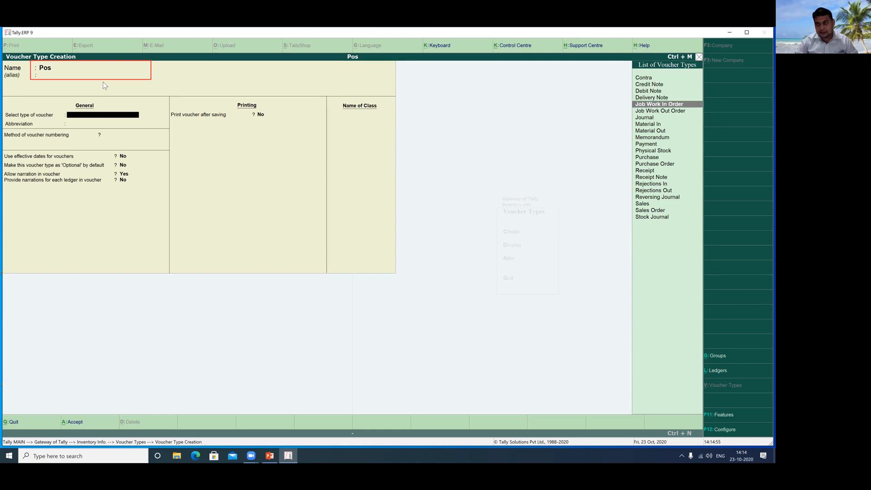
pyautogui.press('Down')
pyautogui.press('Down')
pyautogui.press('Down')
pyautogui.press('Down')
pyautogui.press('Down')
pyautogui.press('Down')
pyautogui.press('Down')
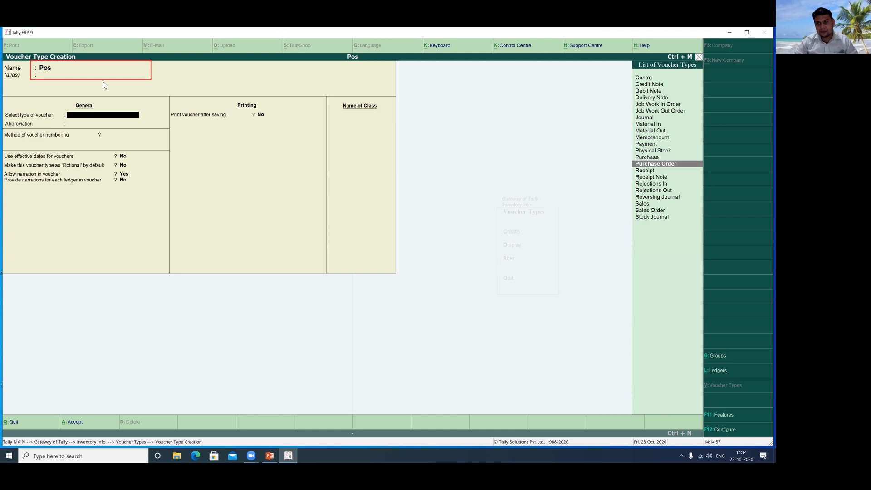
pyautogui.press('Down')
pyautogui.press('Down')
pyautogui.press('Down')
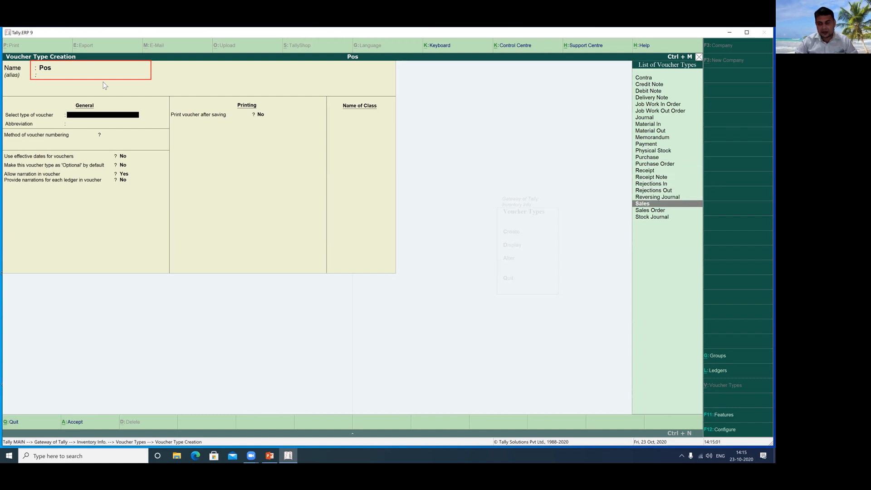
pyautogui.press('Return')
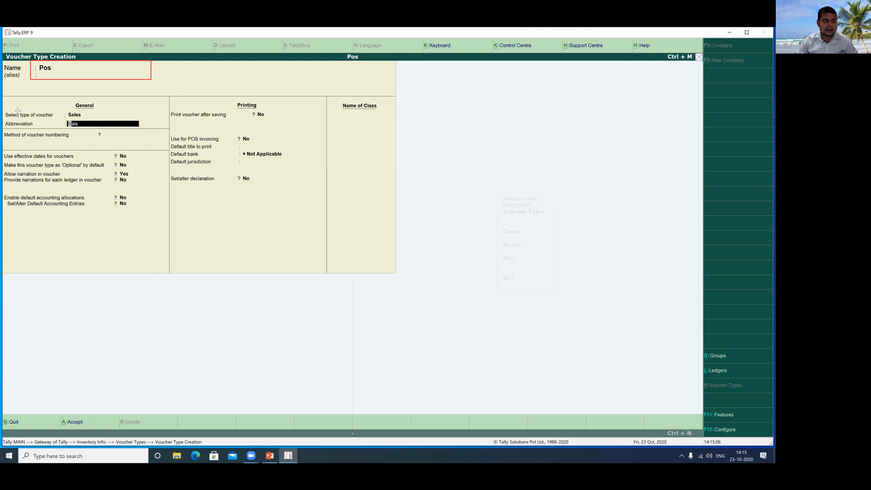
# Keep abbreviation Sale and Automatic numbering, leaving advanced numbering and print-after-saving at No.
pyautogui.moveTo(2, 106)
pyautogui.mouseDown()
pyautogui.moveTo(90, 124)
pyautogui.moveTo(162, 118)
pyautogui.mouseUp()
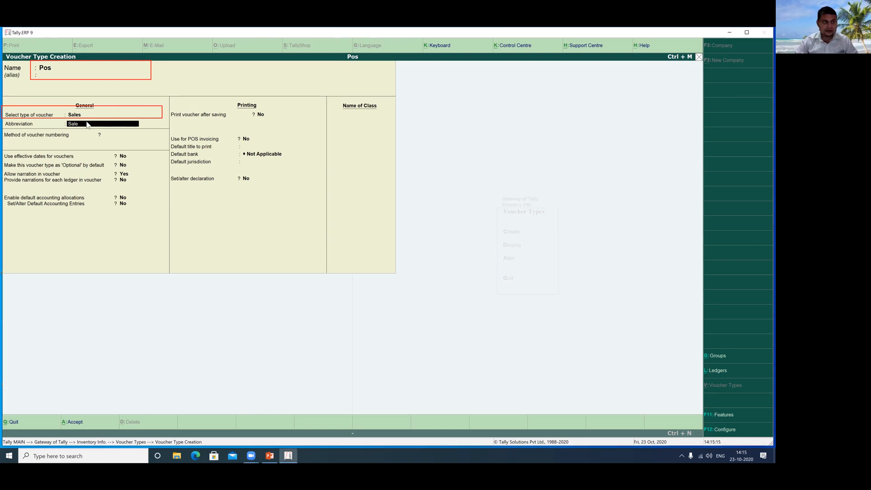
pyautogui.press('Return')
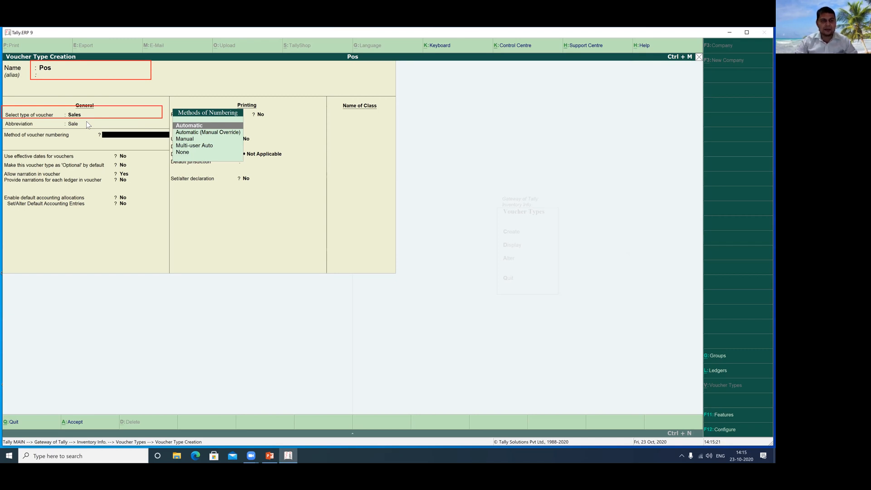
pyautogui.press('Return')
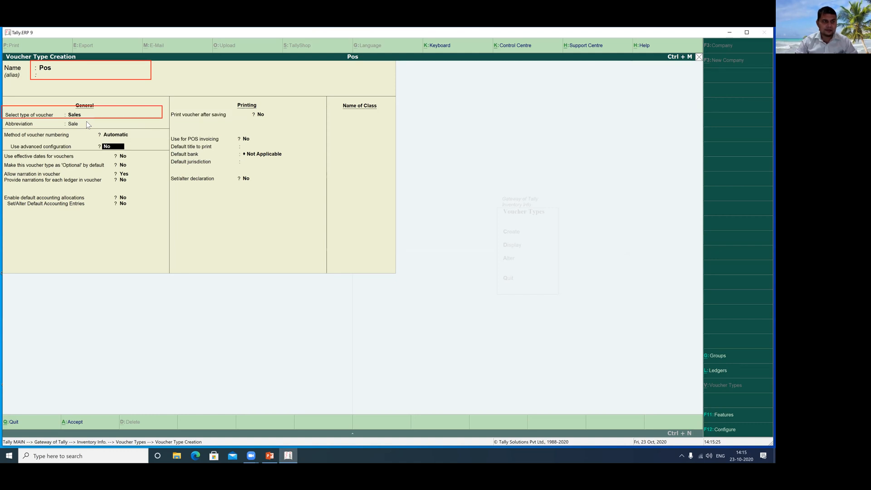
pyautogui.press('Return')
pyautogui.press('Return')
pyautogui.press('Return')
pyautogui.press('Return')
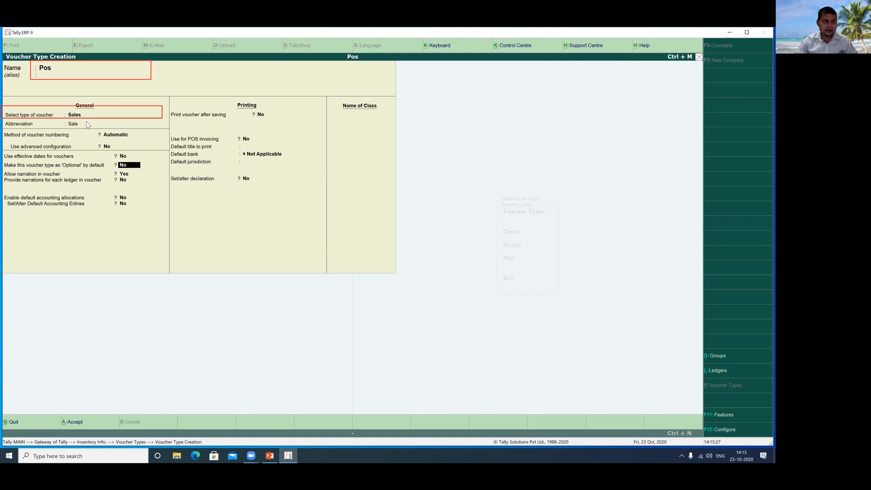
pyautogui.press('Return')
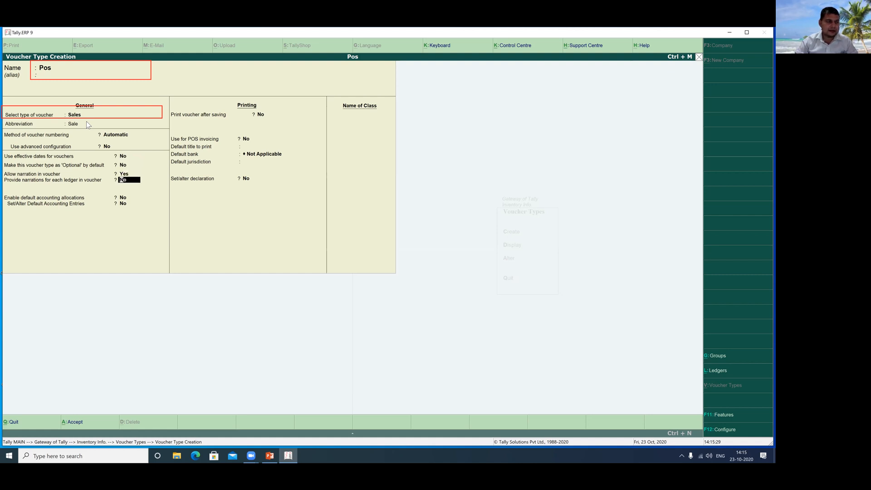
pyautogui.press('Return')
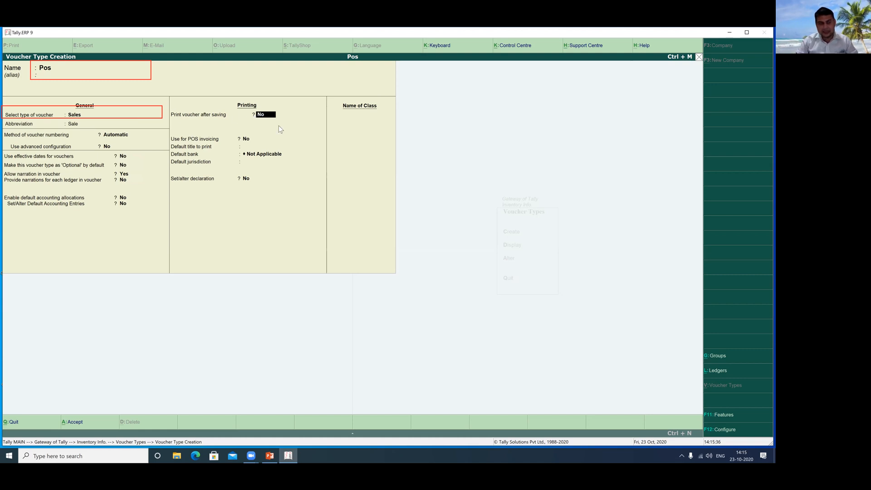
pyautogui.press('Return')
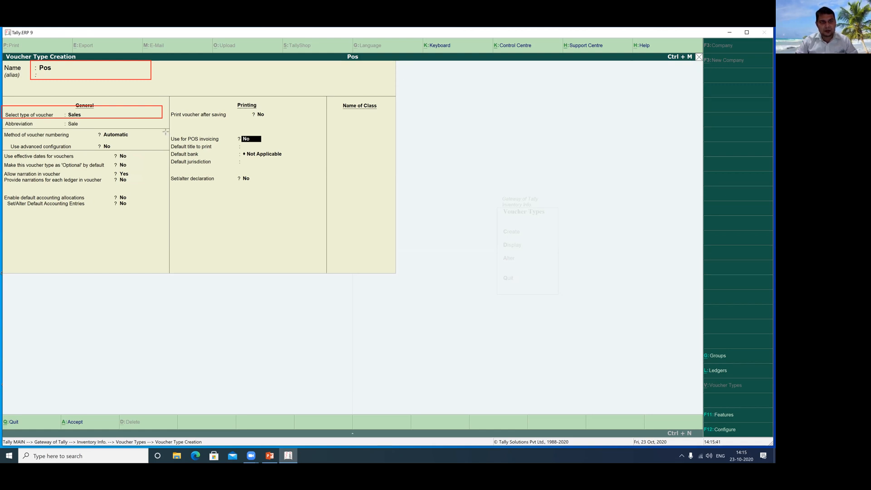
pyautogui.moveTo(164, 130)
pyautogui.mouseDown()
pyautogui.moveTo(284, 146)
pyautogui.moveTo(312, 200)
pyautogui.moveTo(323, 201)
pyautogui.mouseUp()
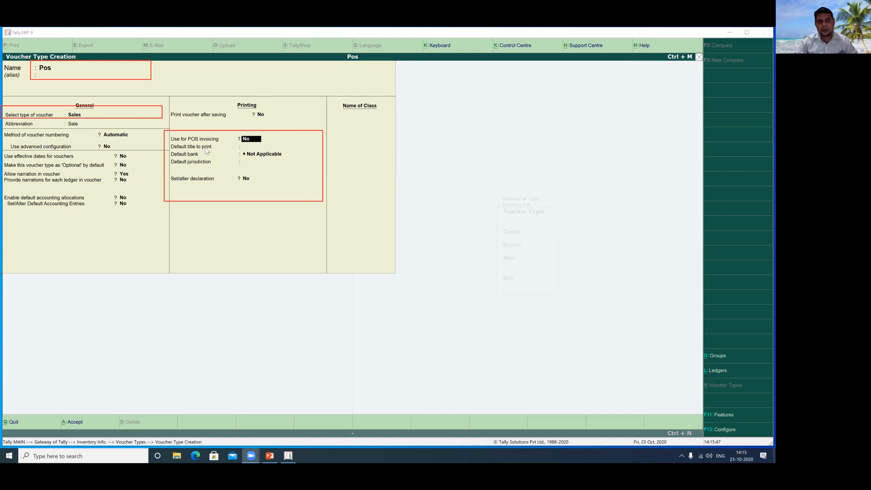
# Set Use for POS invoicing to Yes and the first print message to 'welcom'.
pyautogui.click(253, 141)
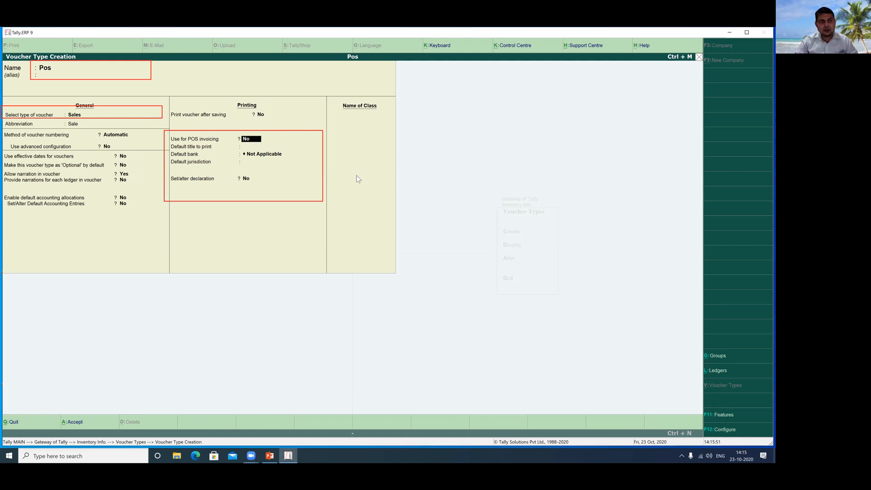
pyautogui.write('y')
pyautogui.press('Return')
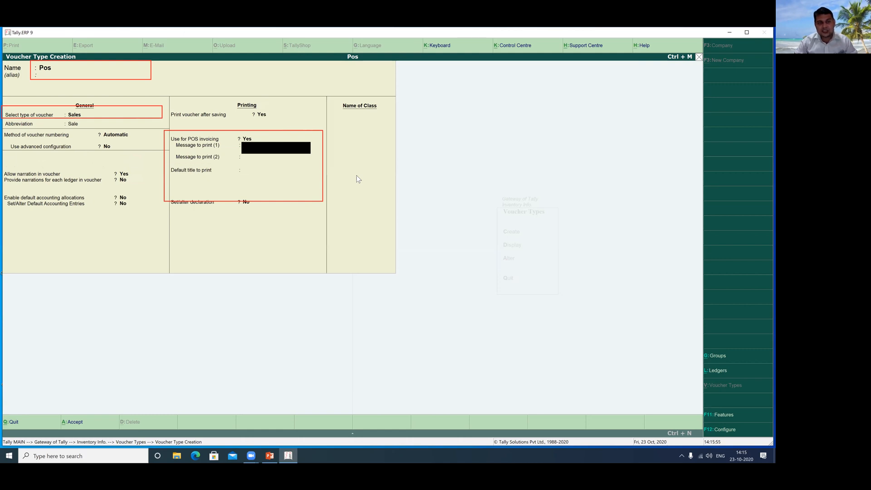
pyautogui.write('welcome')
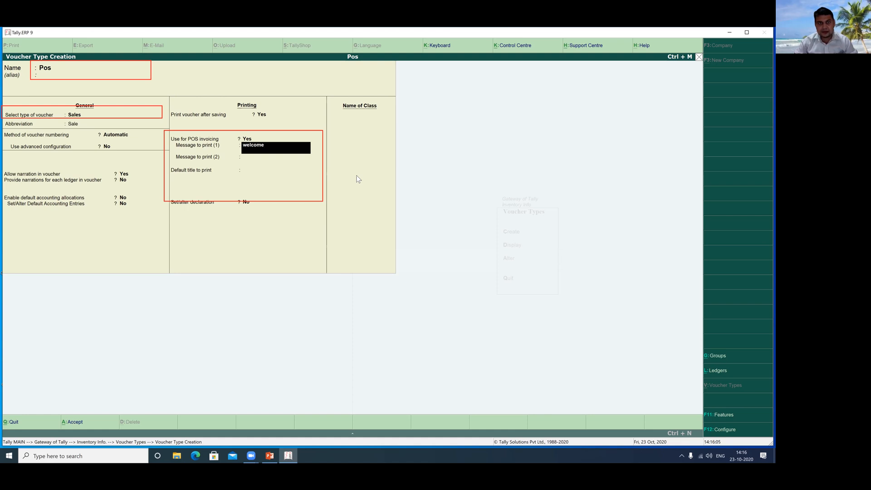
pyautogui.press('Return')
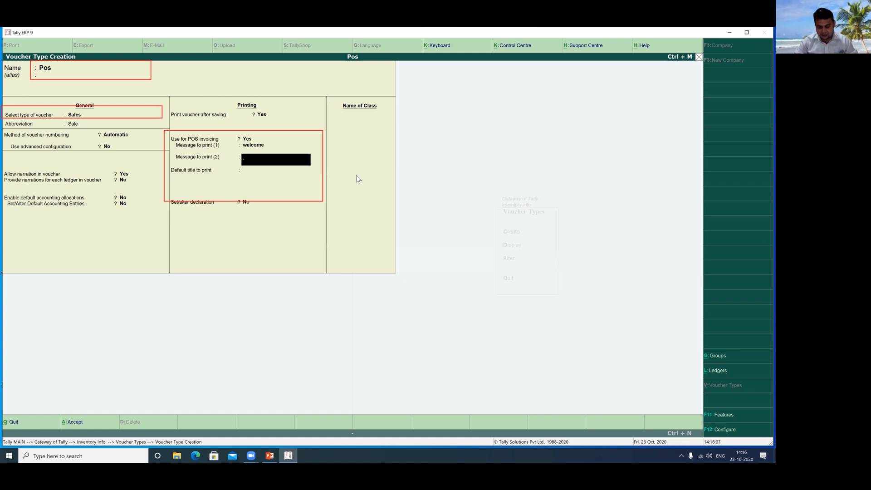
# Set the second message 'visit again for taking new prod' and default title 'Jai Mata Di'.
pyautogui.write('visit')
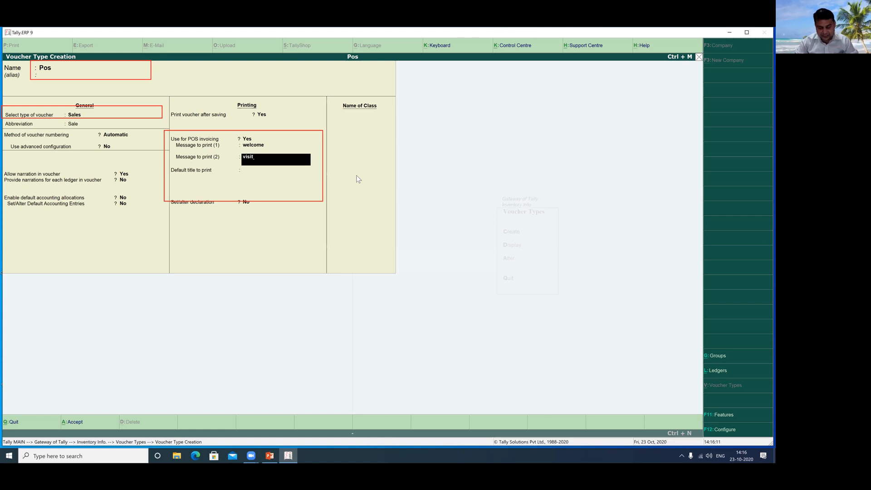
pyautogui.write(' again')
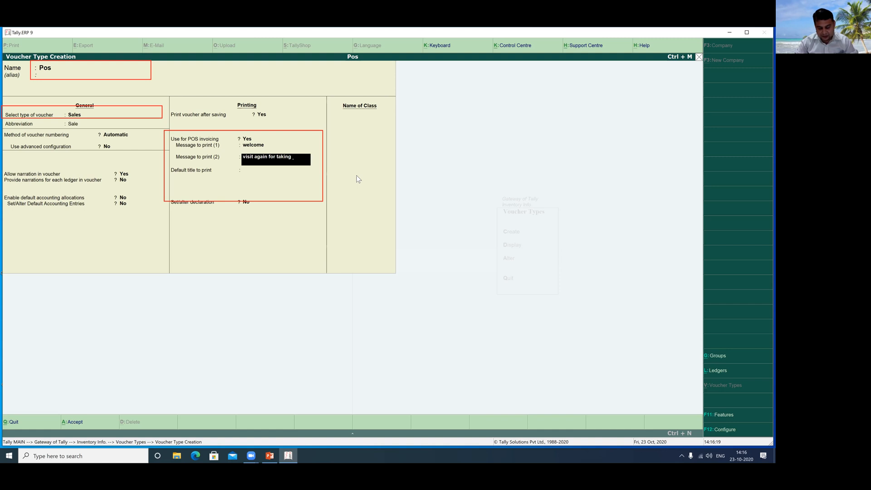
pyautogui.write('for taking new')
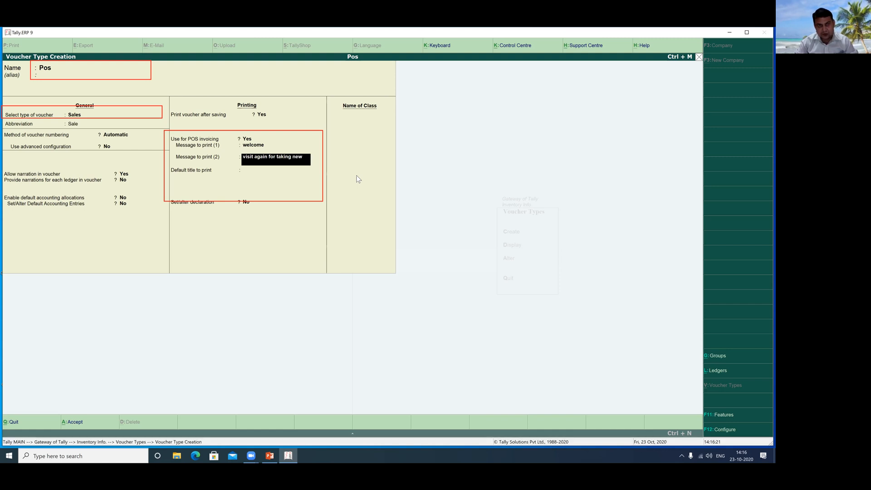
pyautogui.write(' products')
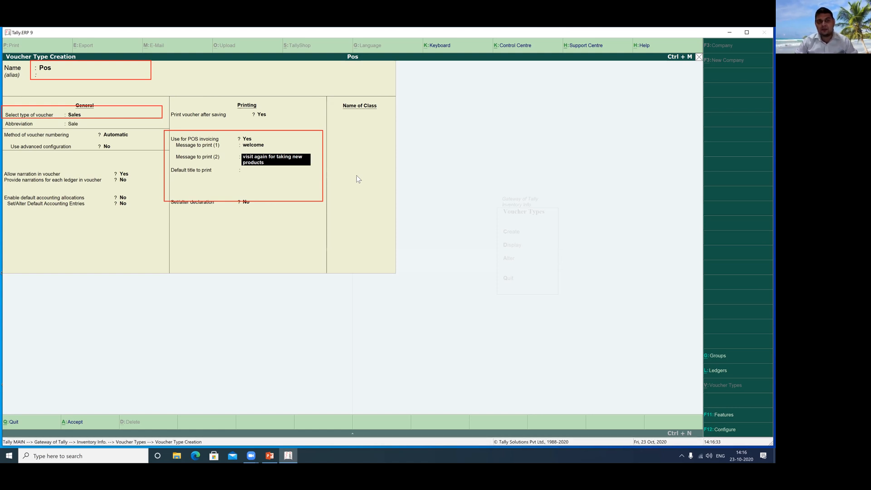
pyautogui.press('Return')
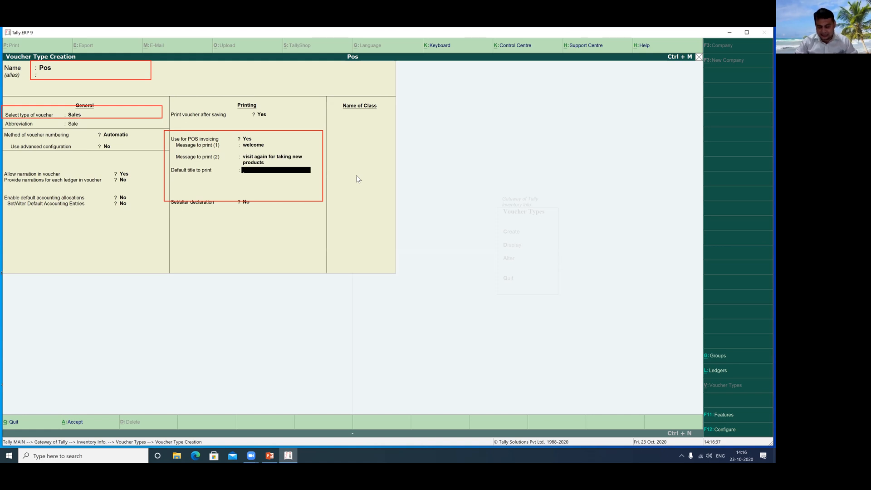
pyautogui.write('Jai Mata Di')
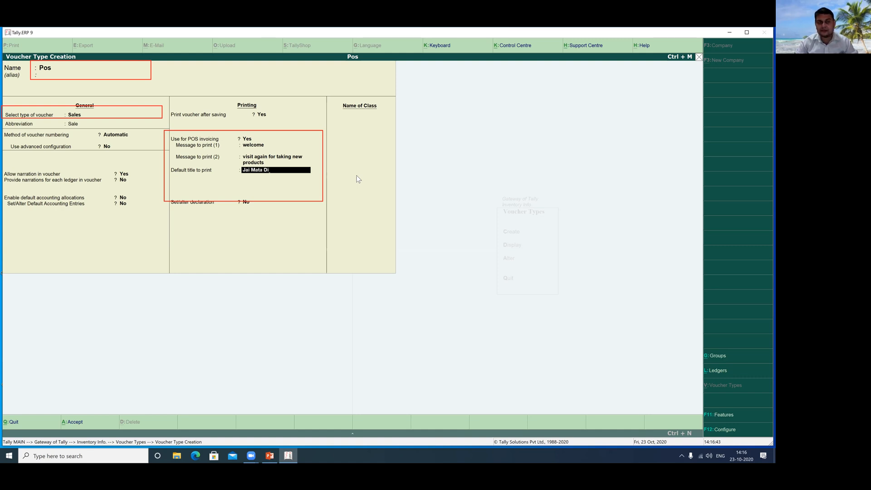
pyautogui.press('Return')
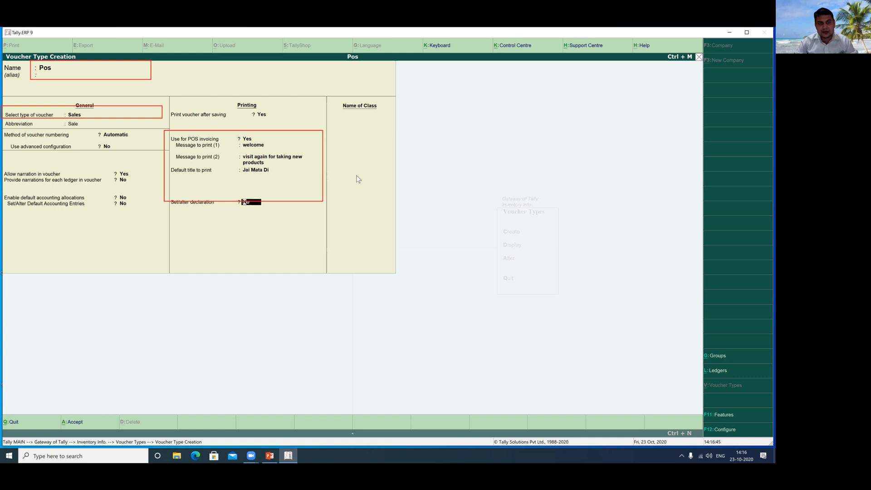
pyautogui.write('y')
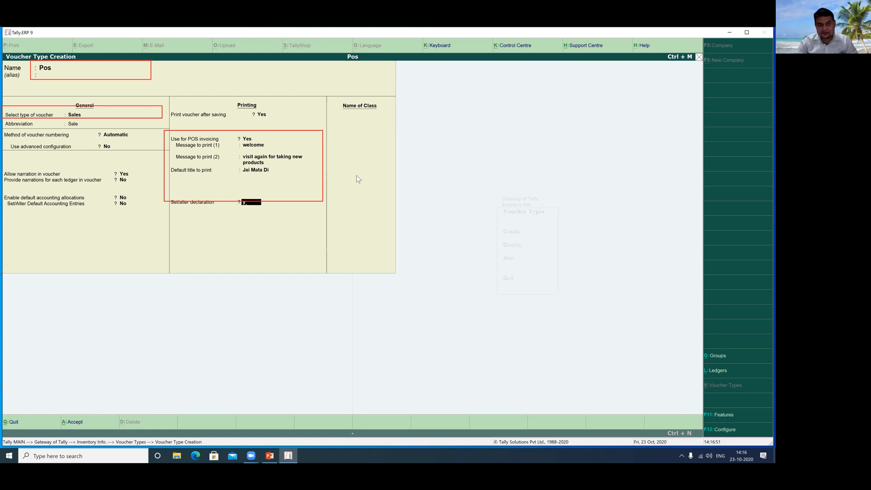
# Set 'Set/alter declaration' to Yes and accept the standard declaration text.
pyautogui.click(537, 62)
pyautogui.moveTo(157, 194); pyautogui.dragTo(284, 215)
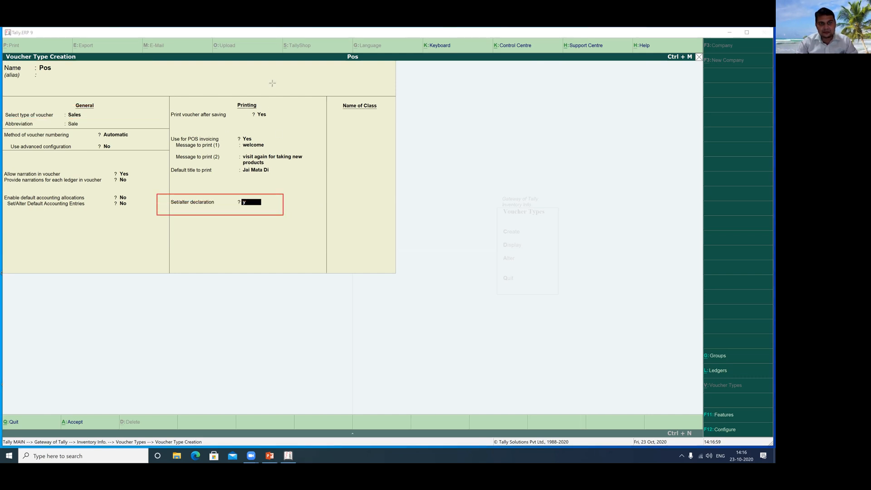
pyautogui.click(250, 204)
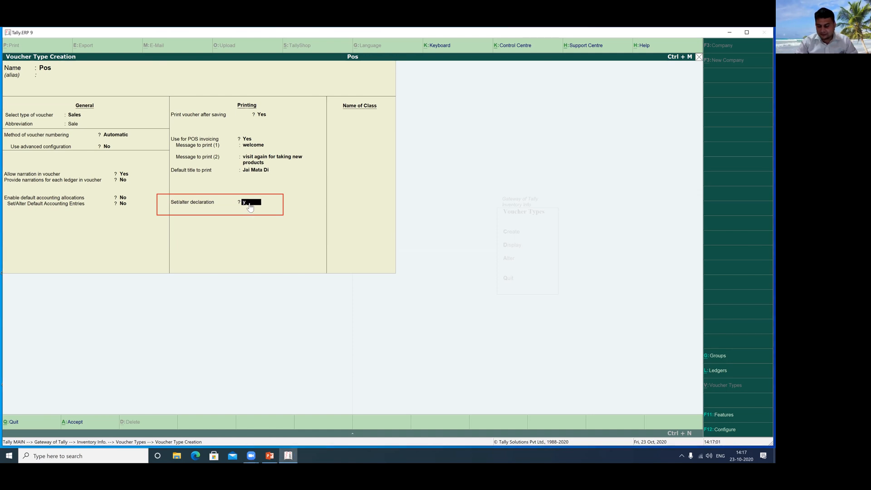
pyautogui.press('Return')
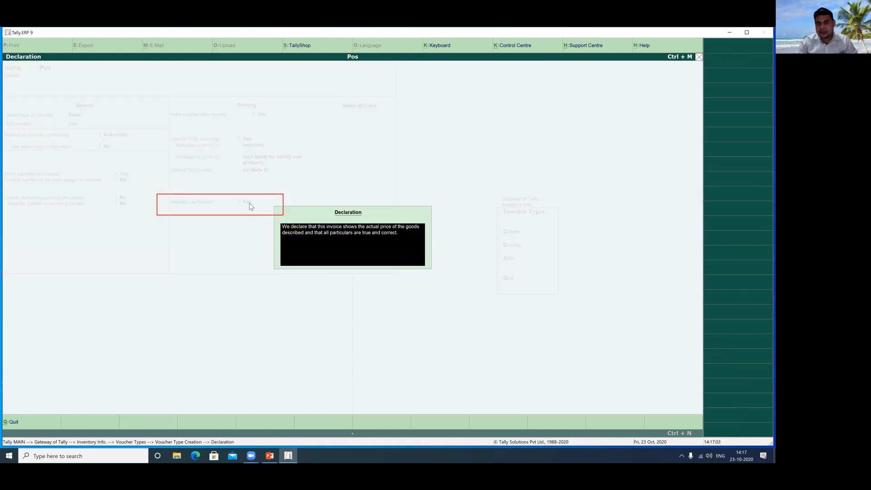
pyautogui.press('Return')
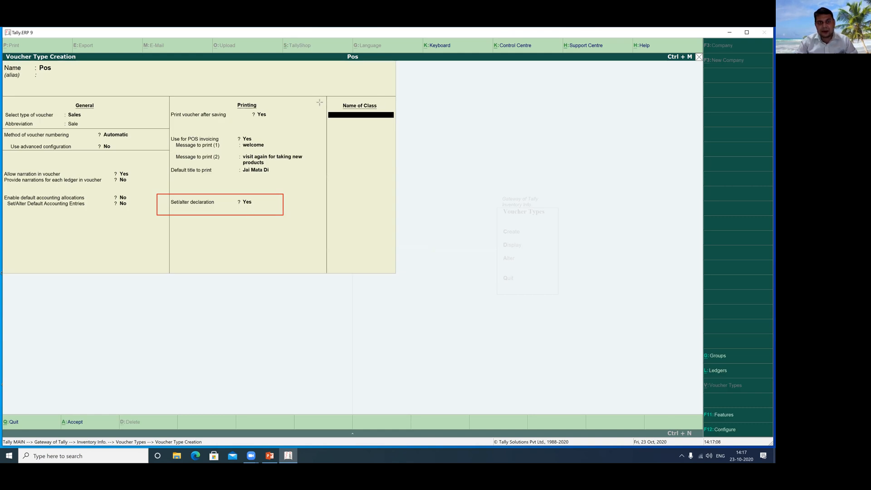
pyautogui.moveTo(320, 97); pyautogui.dragTo(409, 126)
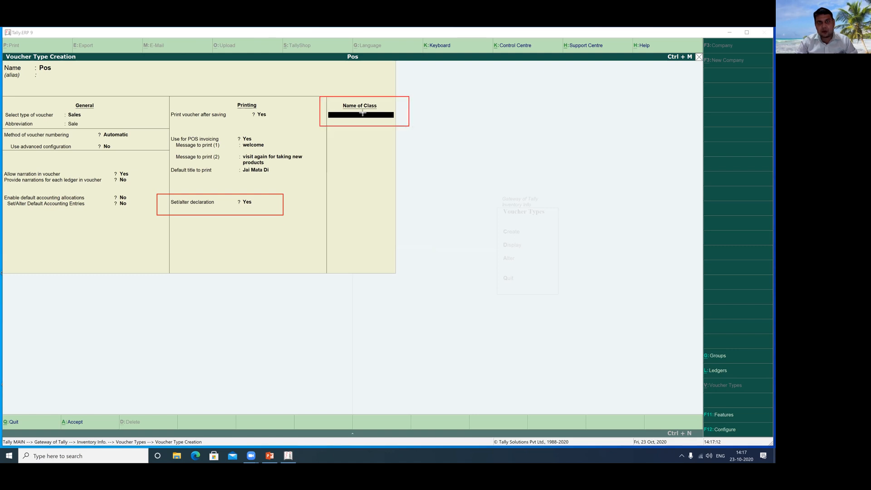
pyautogui.click(335, 116)
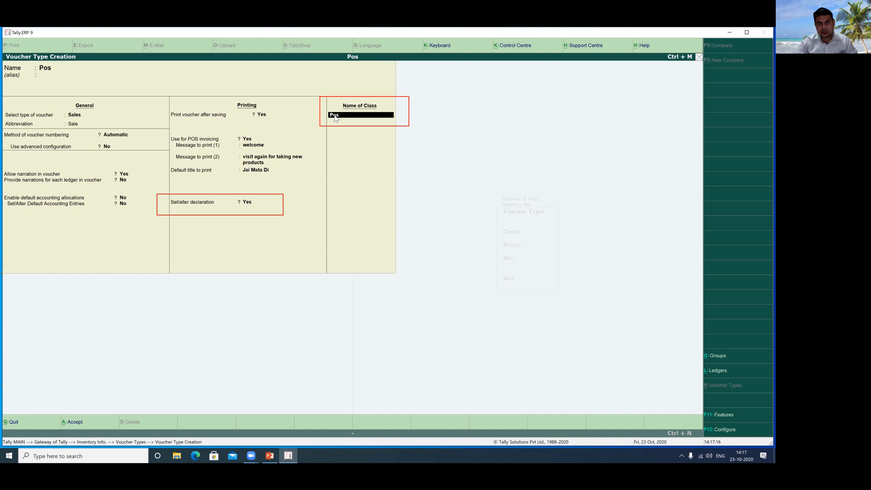
# Create class Pos with Gift, Card and Cheque/DD ledgers Not Applicable and cash to Cash.
pyautogui.press('Return')
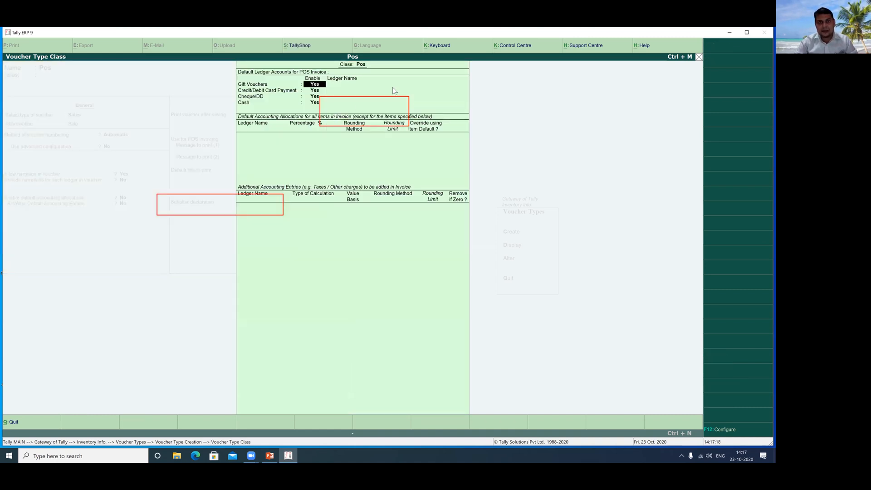
pyautogui.press('Return')
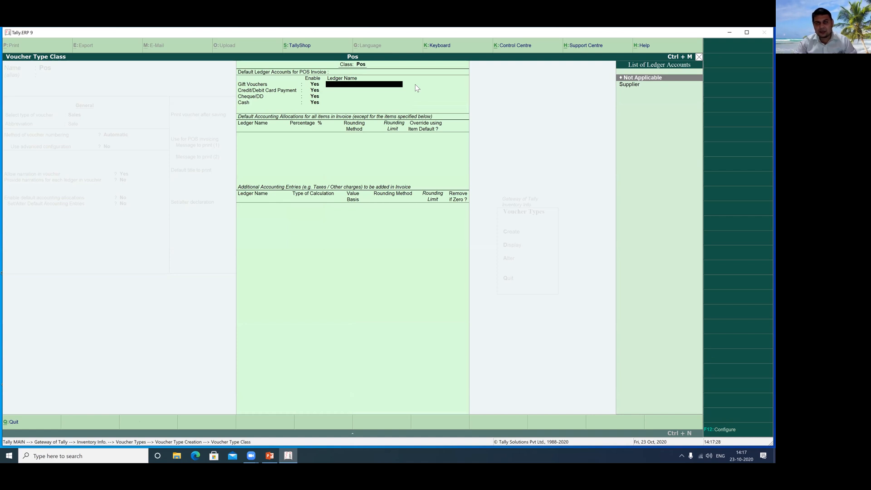
pyautogui.press('Return')
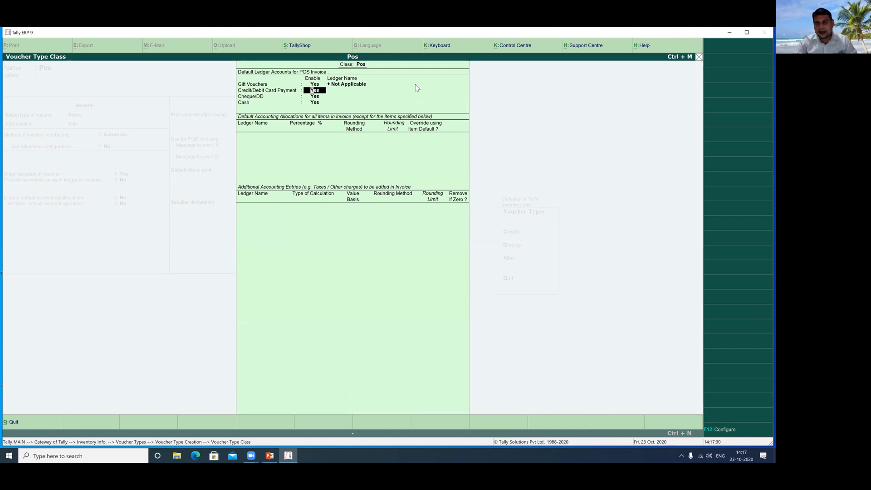
pyautogui.press('Return')
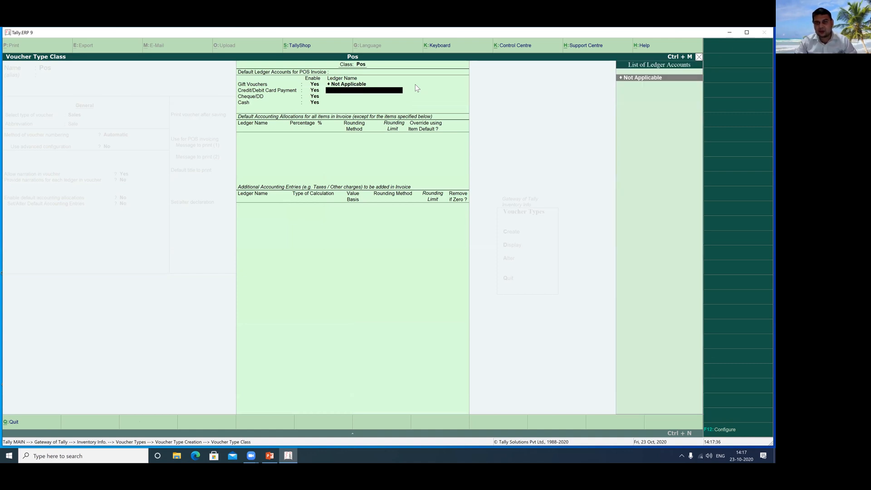
pyautogui.press('Return')
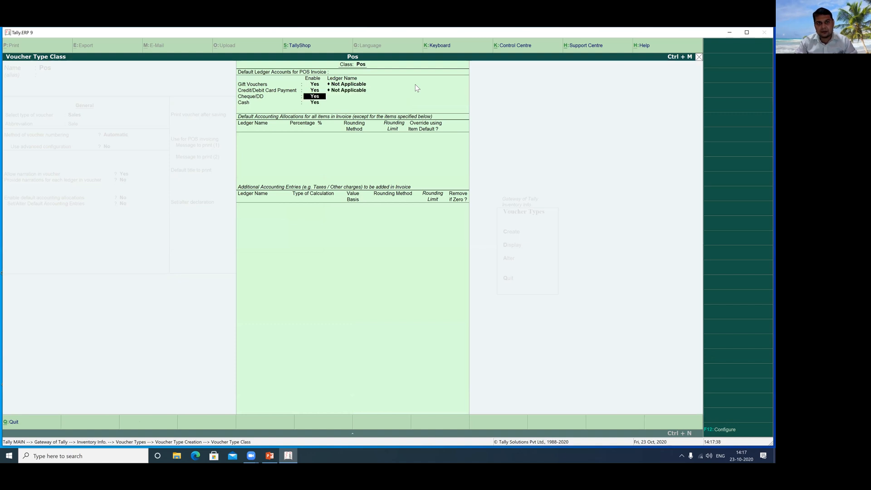
pyautogui.press('Return')
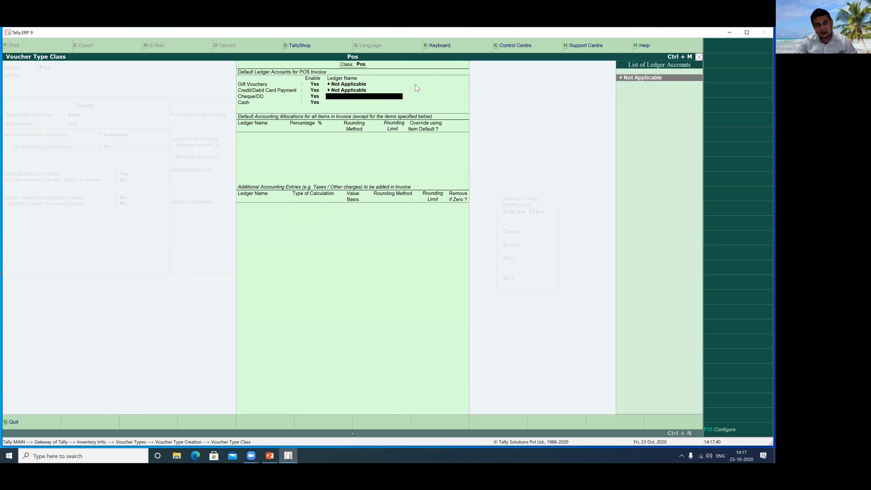
pyautogui.press('Return')
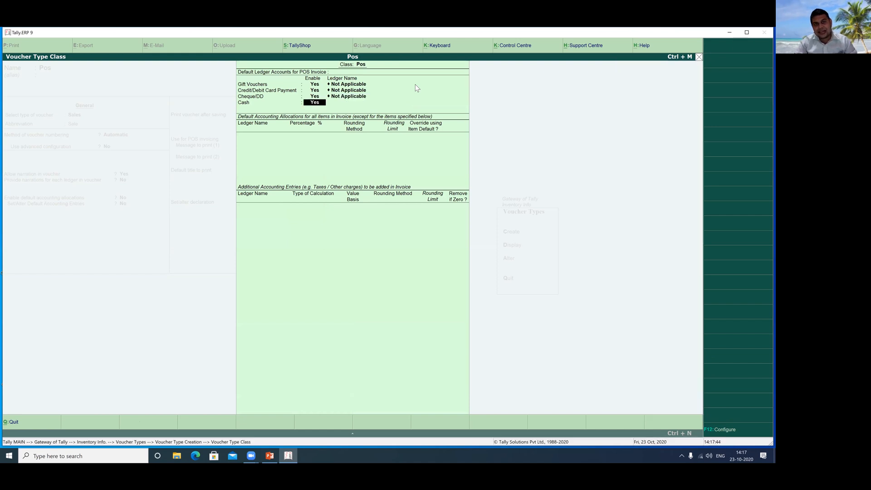
pyautogui.press('Return')
pyautogui.press('Down')
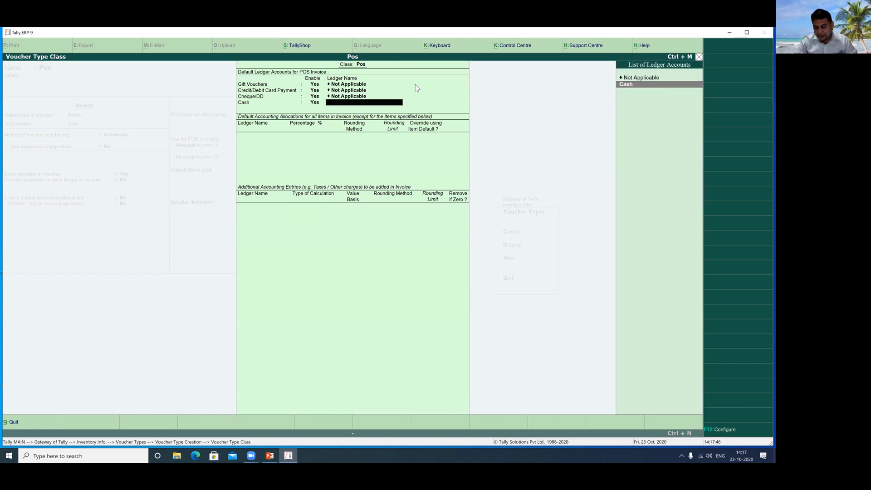
pyautogui.press('Return')
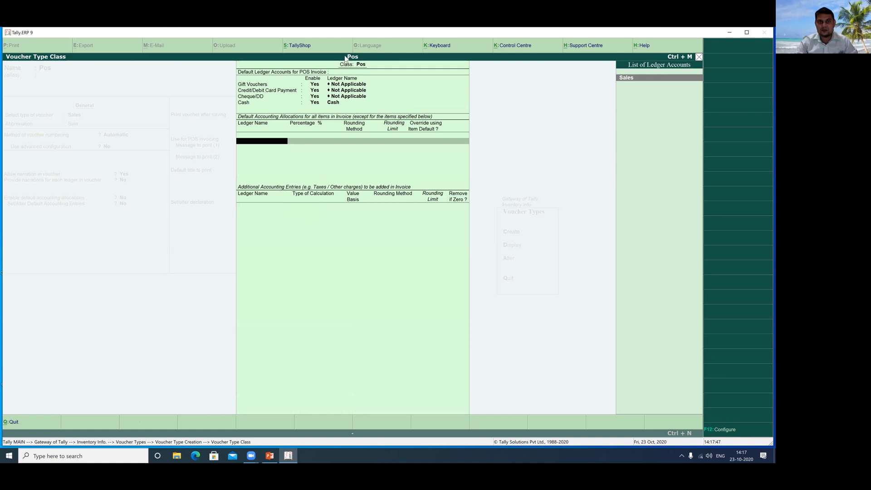
# Allocate 100% of invoice items to the Sales ledger and close the class settings.
pyautogui.moveTo(233, 81); pyautogui.dragTo(409, 116)
pyautogui.moveTo(306, 99); pyautogui.dragTo(352, 111)
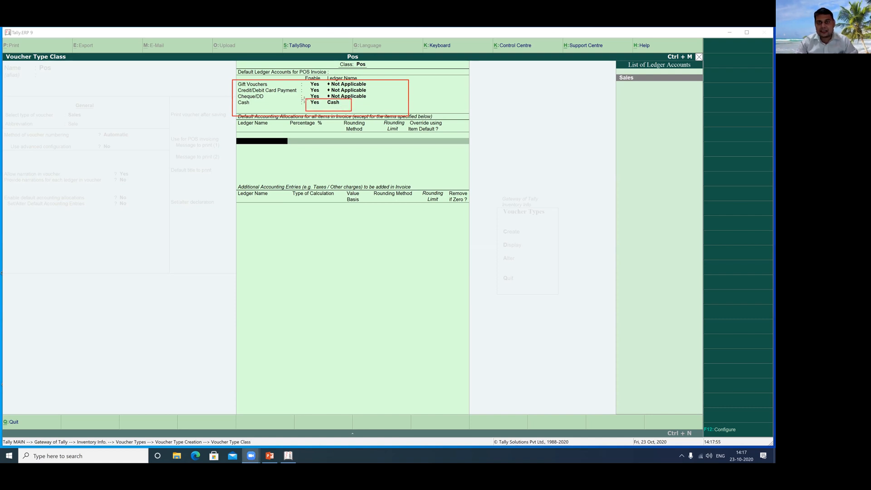
pyautogui.press('Escape')
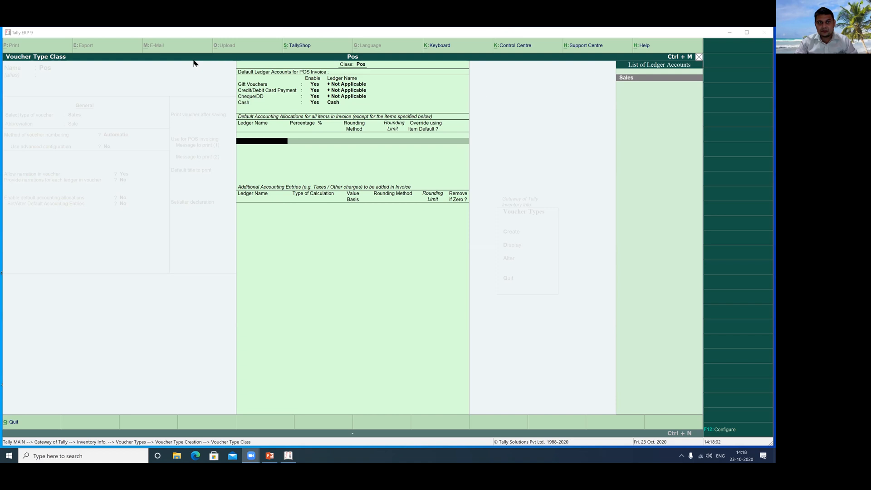
pyautogui.press('Return')
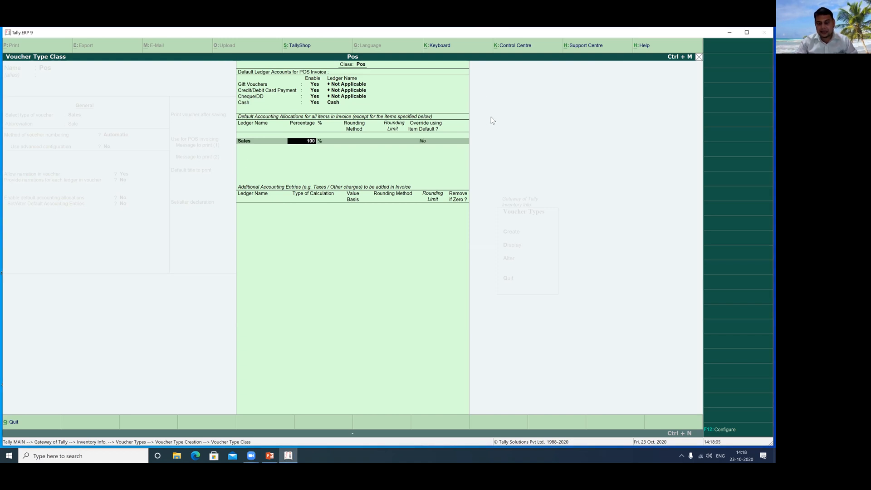
pyautogui.press('Return')
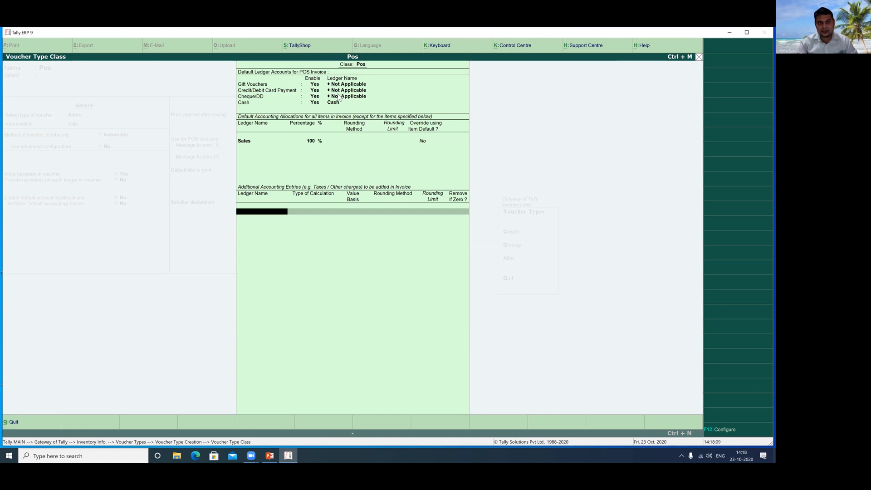
pyautogui.moveTo(230, 132); pyautogui.dragTo(466, 150)
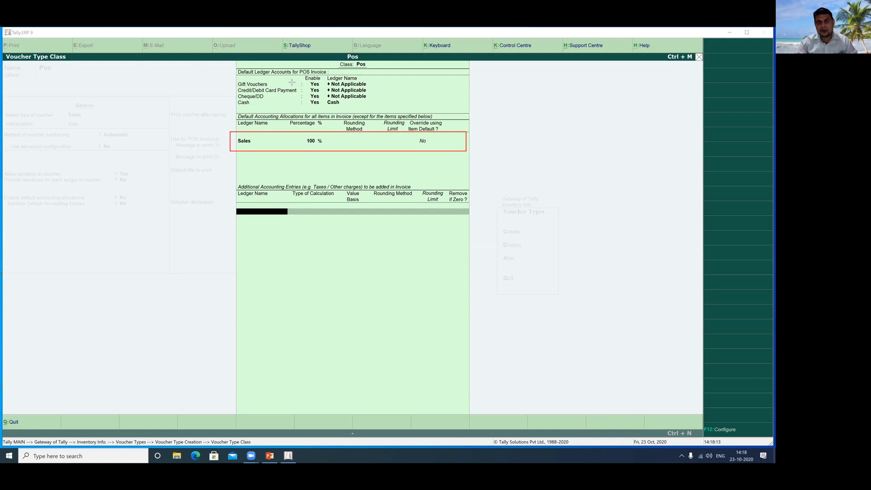
pyautogui.click(476, 94)
pyautogui.click(299, 165)
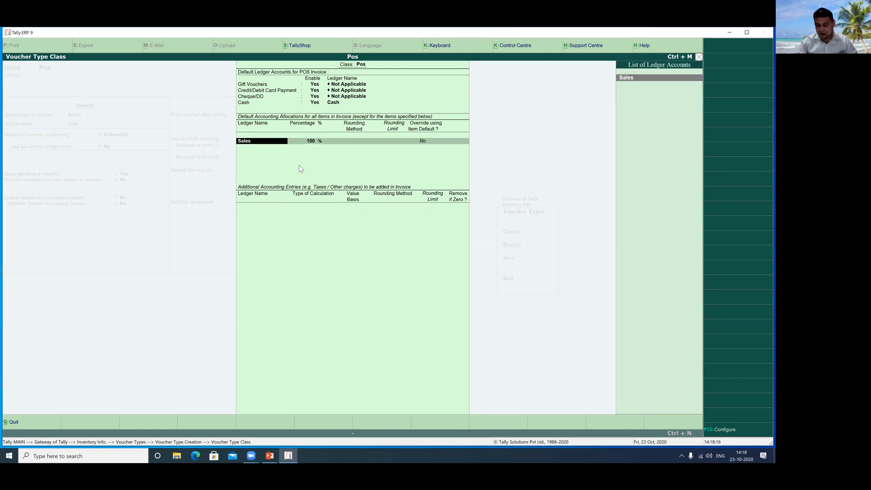
pyautogui.press('Return')
pyautogui.press('Return')
pyautogui.press('Return')
pyautogui.press('Return')
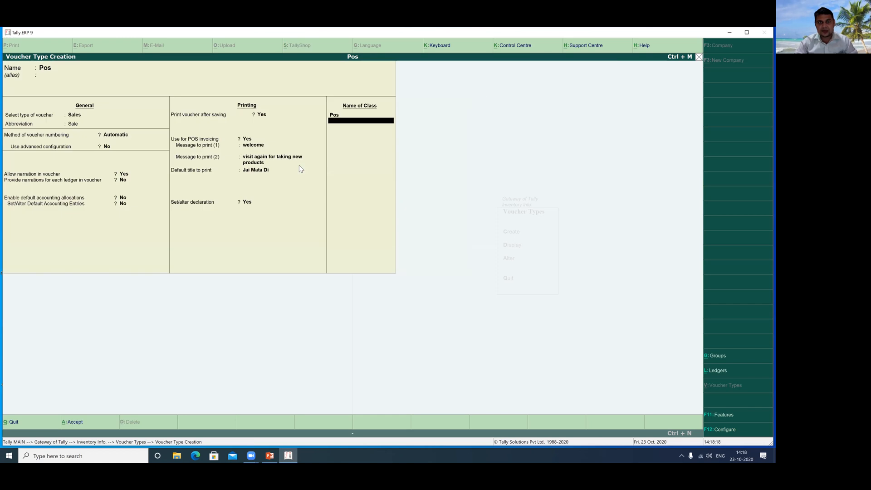
# Accept the Pos voucher type form, back out to Gateway of Tally, and enter Accounting Vouchers.
pyautogui.press('Return')
pyautogui.press('Return')
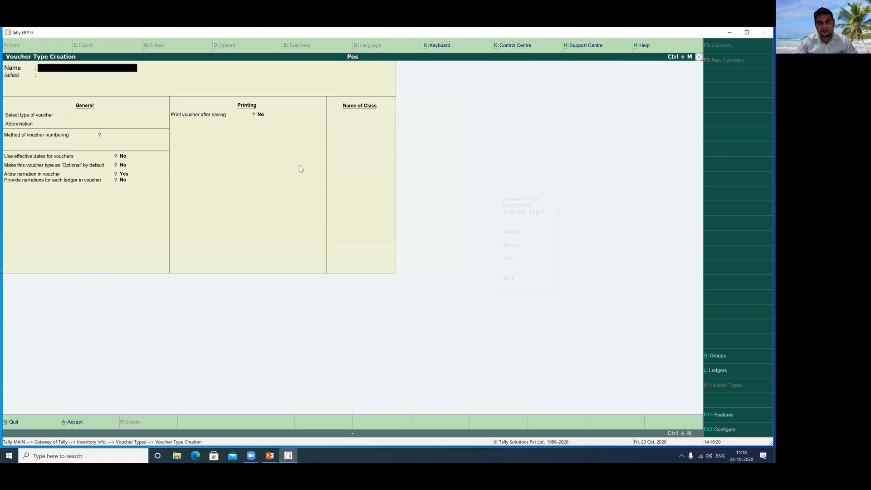
pyautogui.press('Escape')
pyautogui.press('Return')
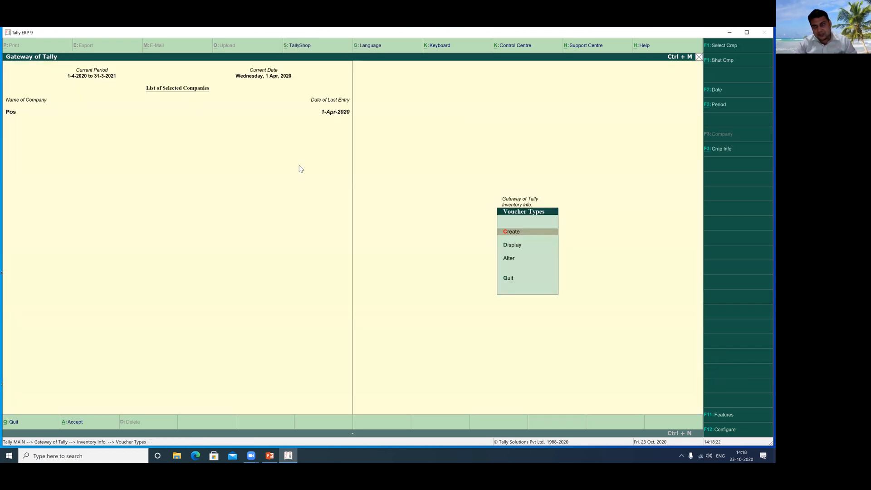
pyautogui.press('Escape')
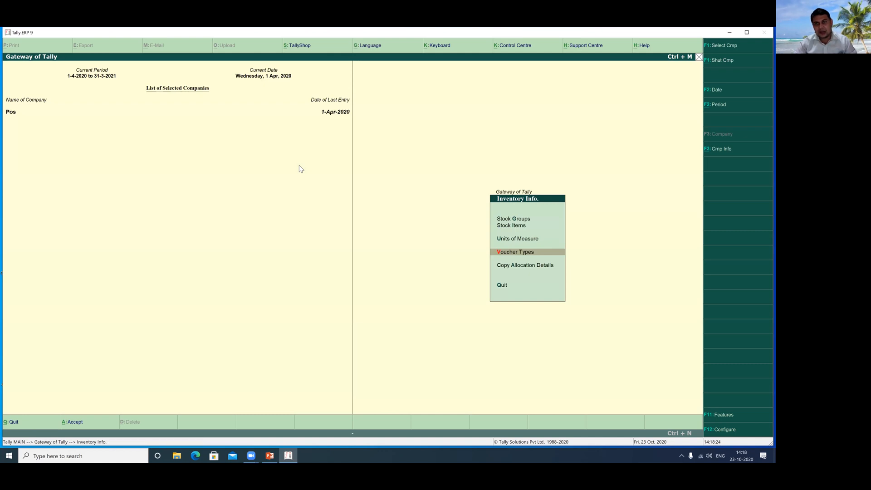
pyautogui.press('Escape')
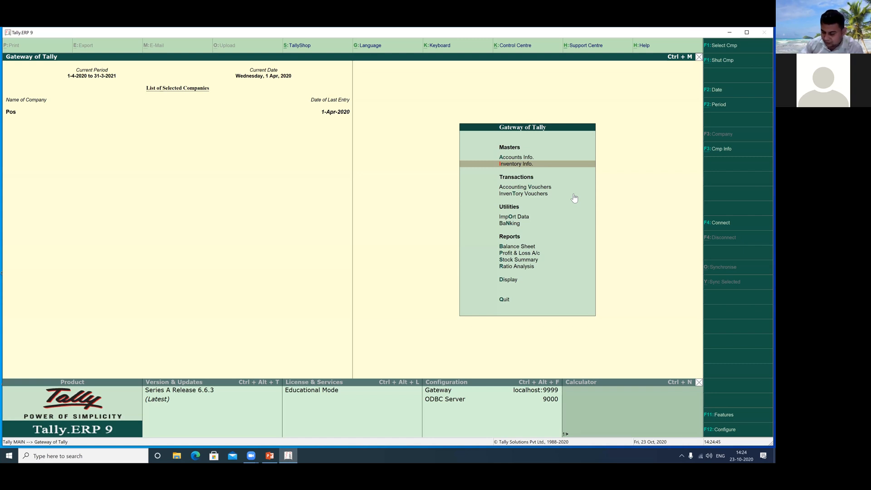
pyautogui.press('Down')
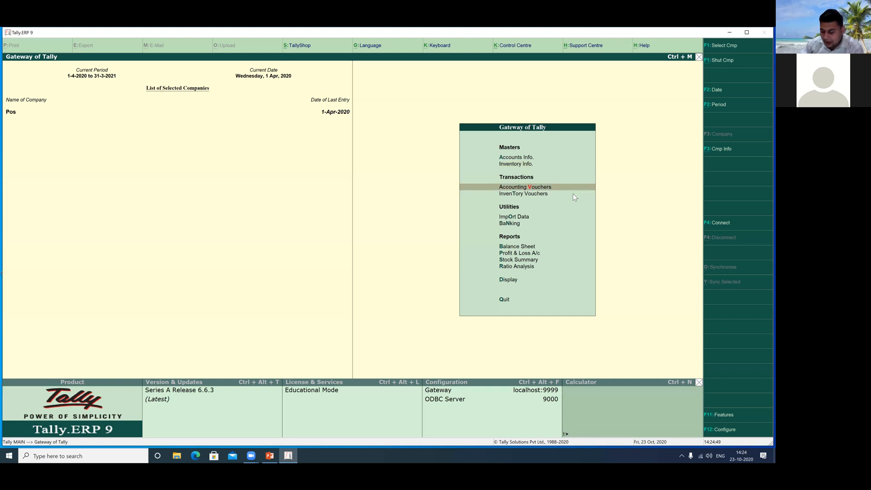
pyautogui.press('Return')
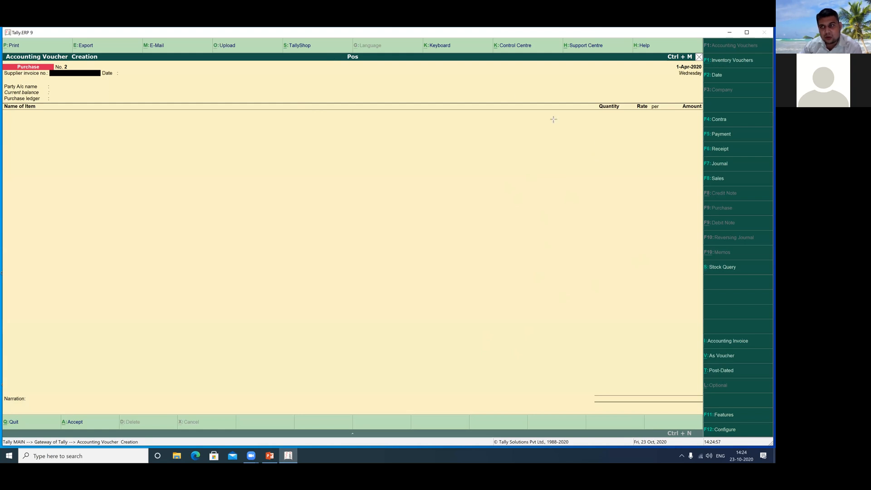
# Use F8 to change the voucher to type Pos with voucher class Pos.
pyautogui.moveTo(544, 116); pyautogui.dragTo(583, 135)
pyautogui.moveTo(666, 172); pyautogui.dragTo(703, 177)
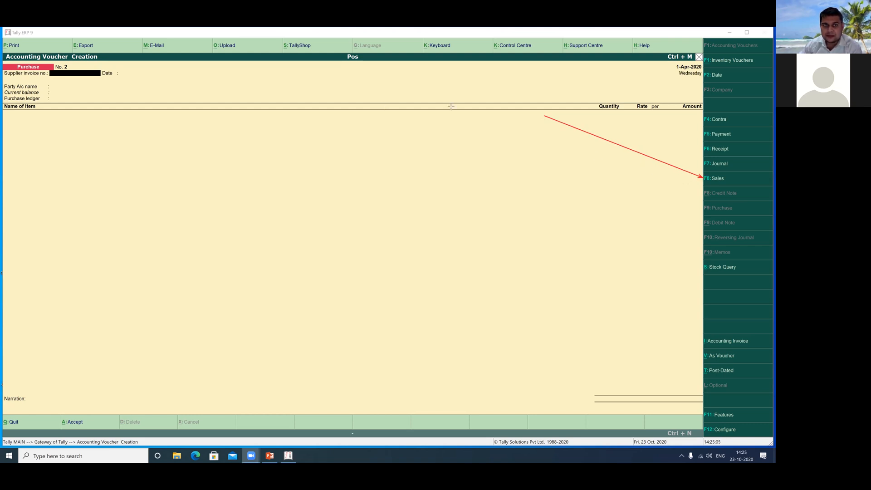
pyautogui.press('F8')
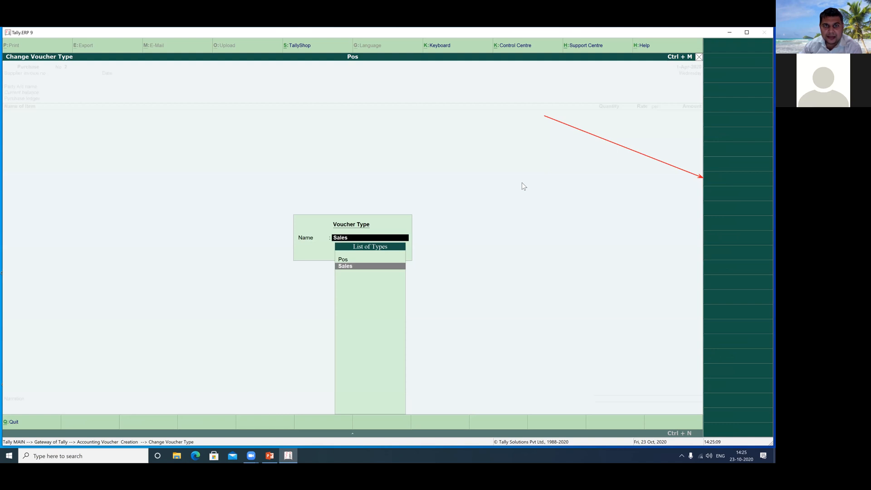
pyautogui.moveTo(317, 251); pyautogui.dragTo(395, 263)
pyautogui.click(264, 84)
pyautogui.click(343, 261)
pyautogui.click(343, 260)
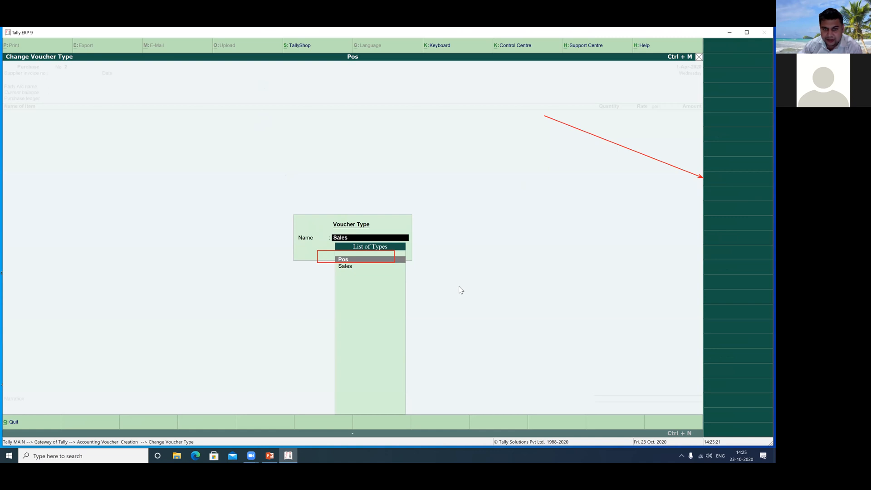
pyautogui.press('Return')
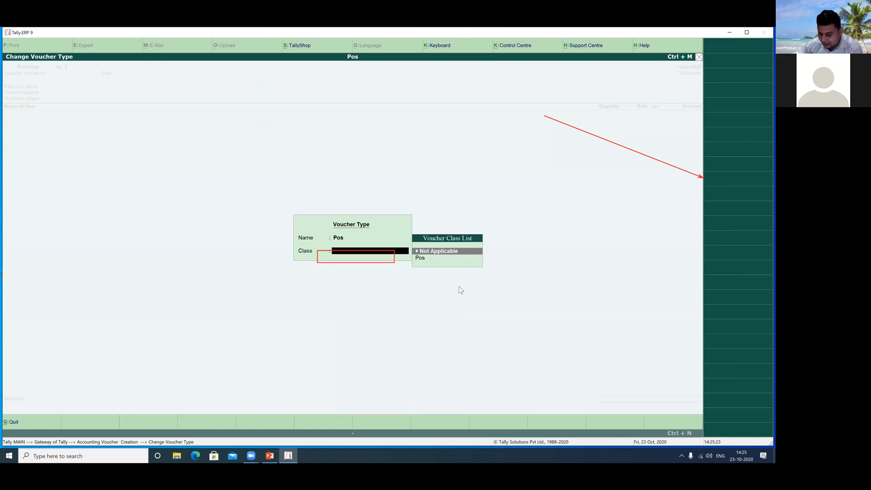
pyautogui.press('Down')
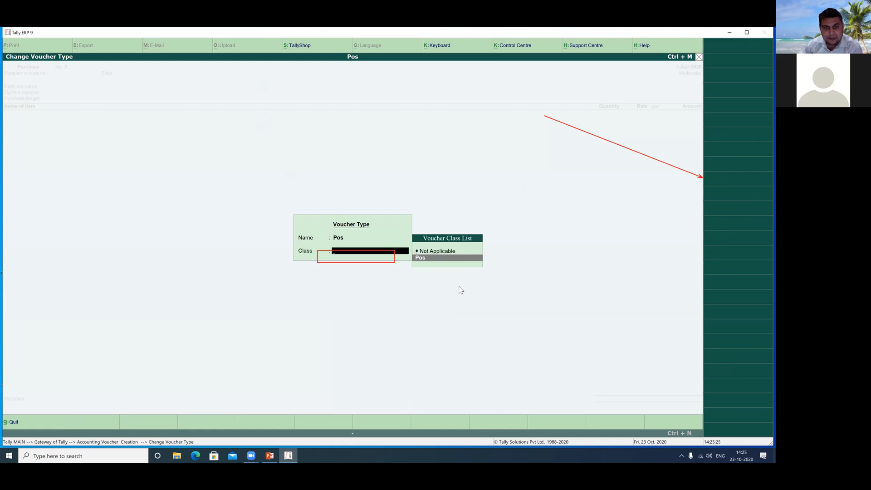
pyautogui.press('Return')
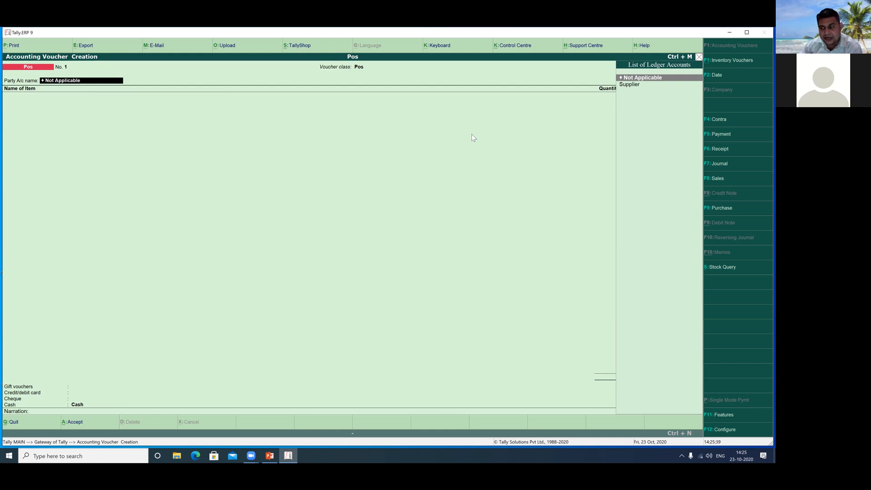
pyautogui.click(316, 82)
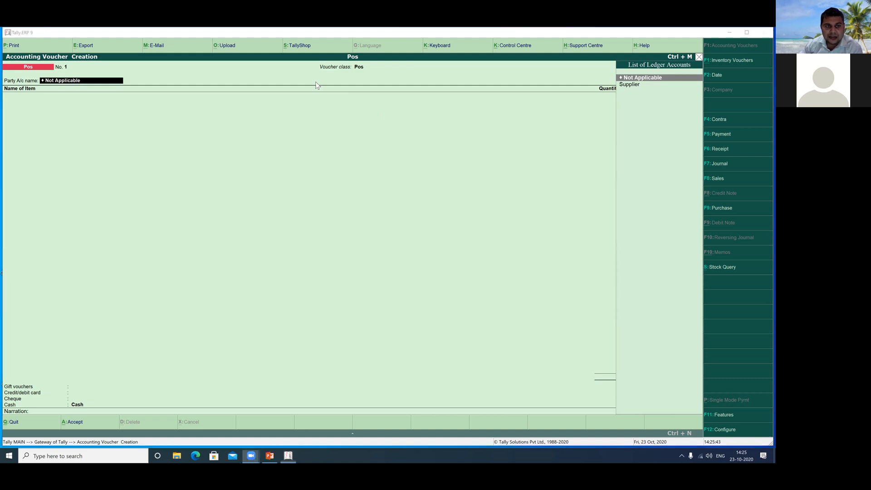
pyautogui.click(285, 243)
pyautogui.write('a')
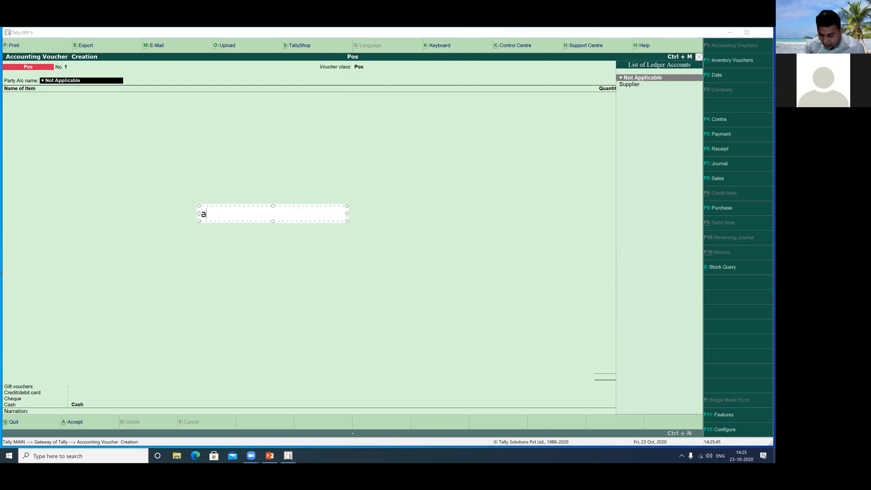
pyautogui.write('lt')
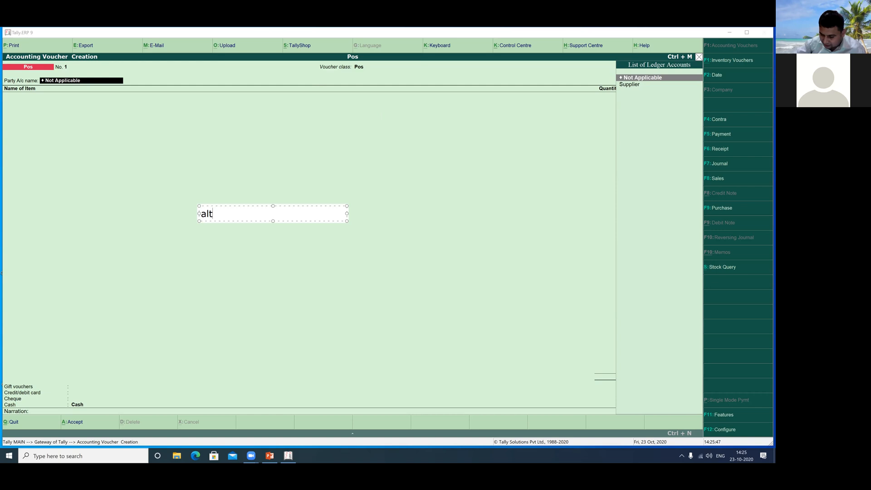
pyautogui.write('+c')
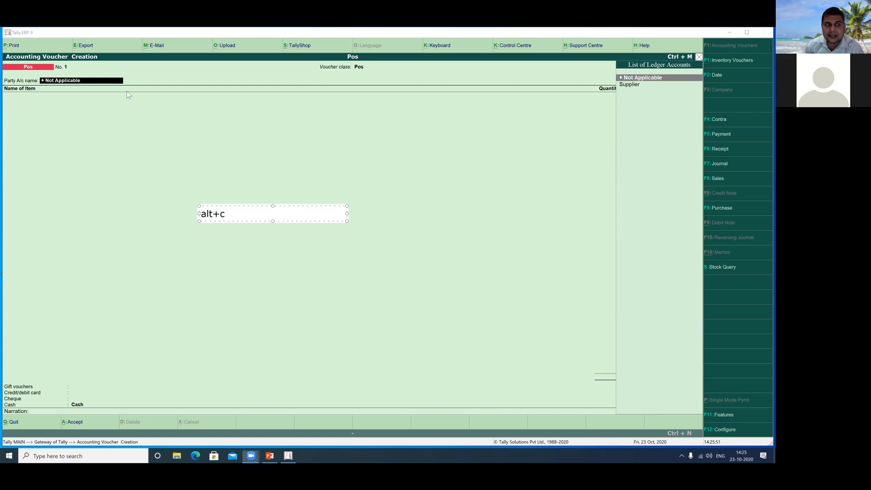
pyautogui.click(103, 84)
pyautogui.click(97, 83)
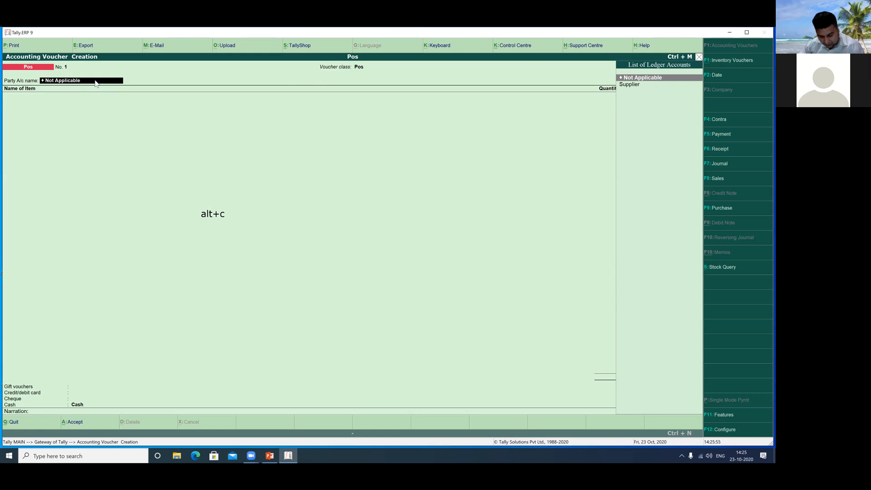
# Create a new party ledger with Alt+C and enter the customer's name.
pyautogui.hotkey('alt', 'c')
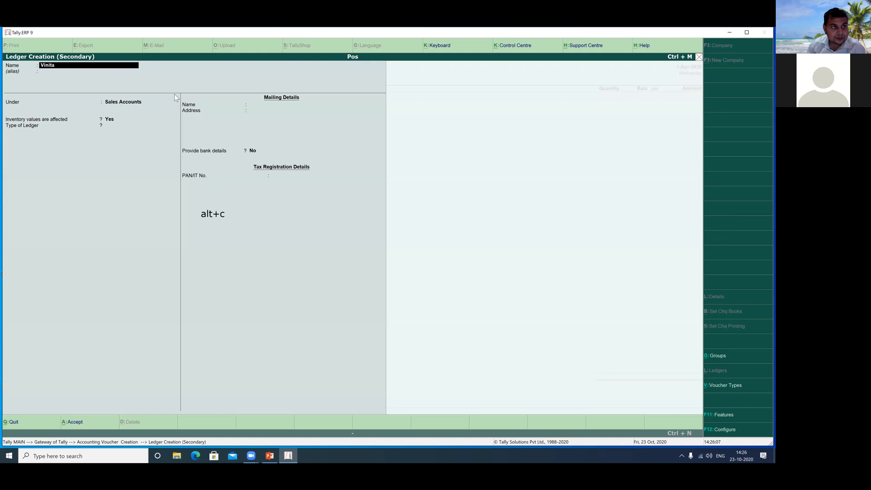
pyautogui.write('Custumer')
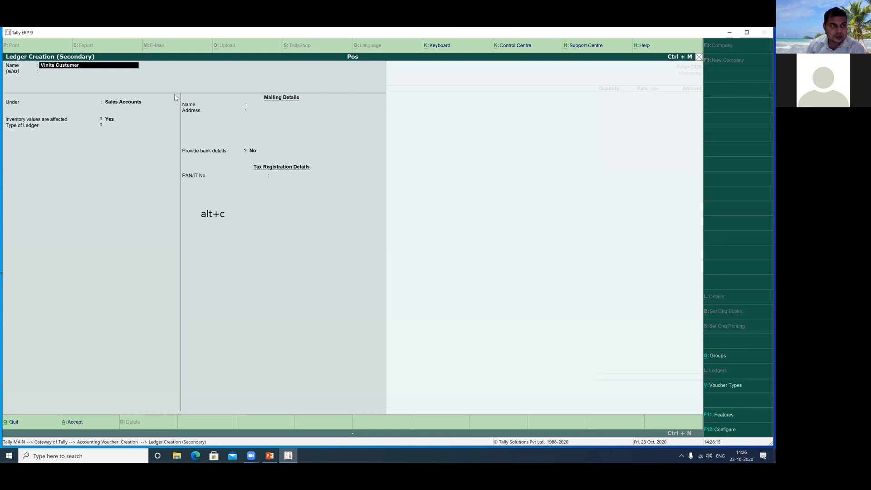
pyautogui.press('Return')
pyautogui.press('Up')
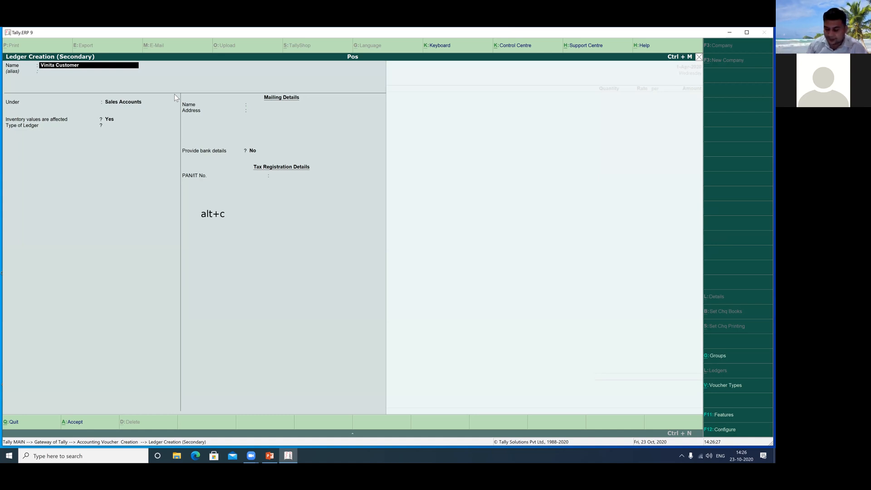
pyautogui.press('Return')
pyautogui.press('Return')
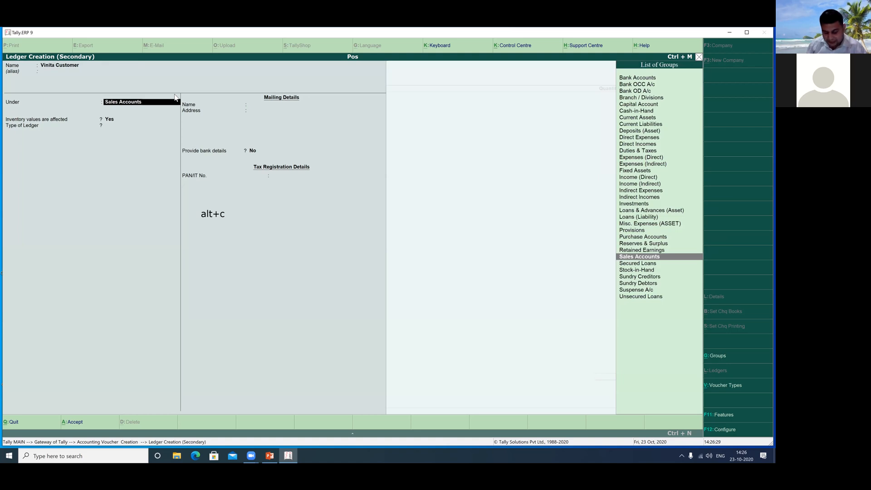
# Put the customer ledger under Sundry Debtors with bill-by-bill balances Yes and save it.
pyautogui.write('s')
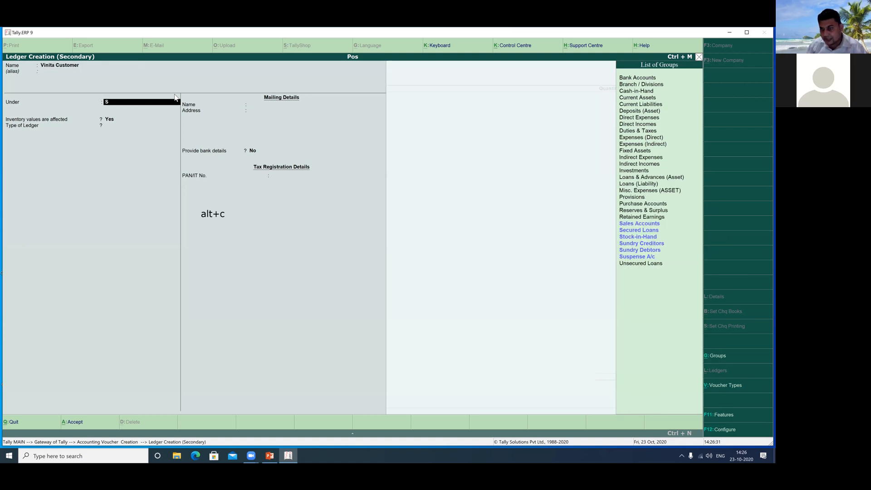
pyautogui.click(645, 251)
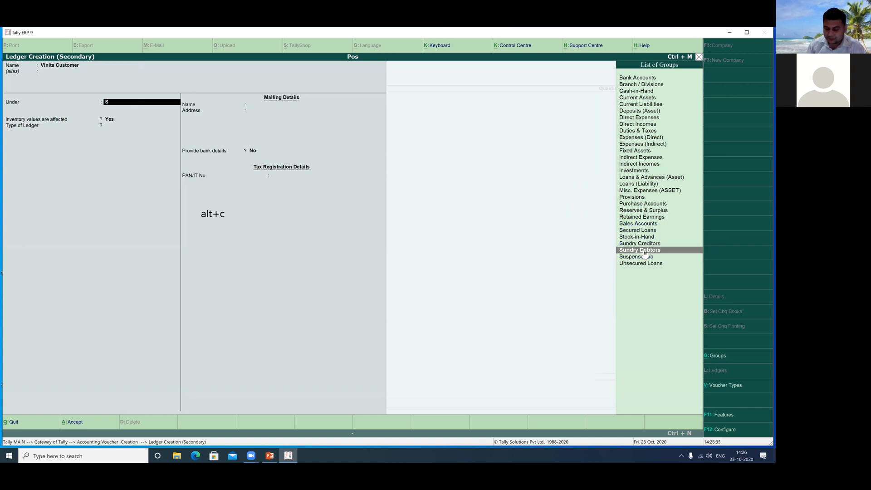
pyautogui.click(645, 253)
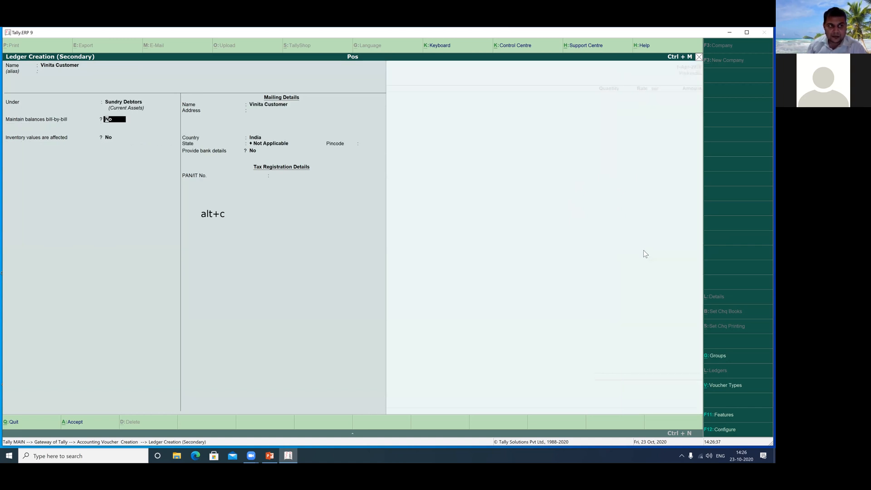
pyautogui.write('y')
pyautogui.press('Return')
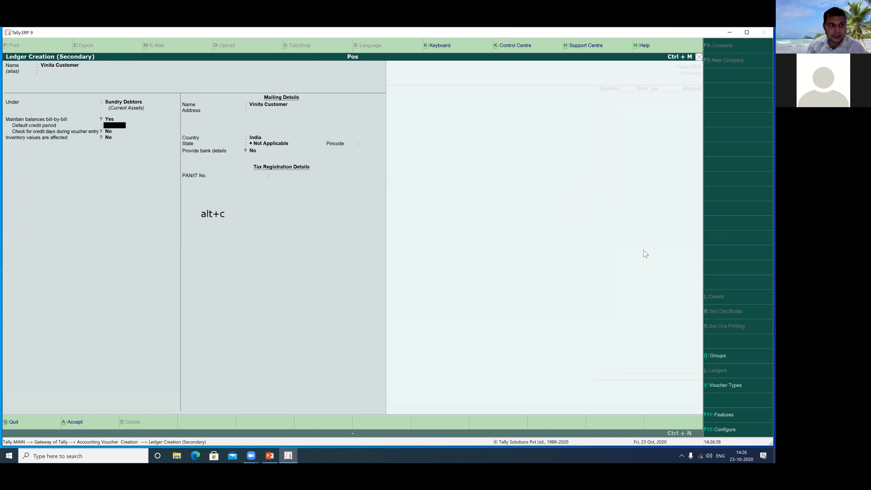
pyautogui.press('Return')
pyautogui.press('Return')
pyautogui.press('Return')
pyautogui.press('Return')
pyautogui.press('Return')
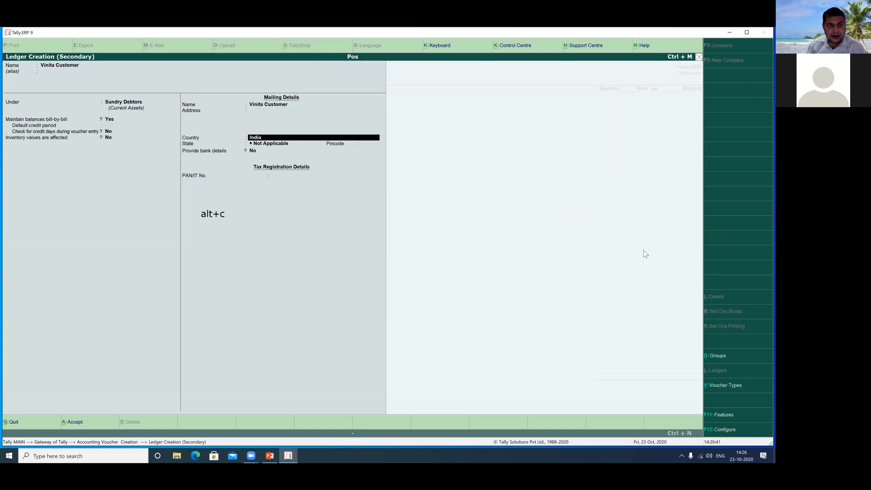
pyautogui.press('Return')
pyautogui.press('Return')
pyautogui.press('Return')
pyautogui.press('Return')
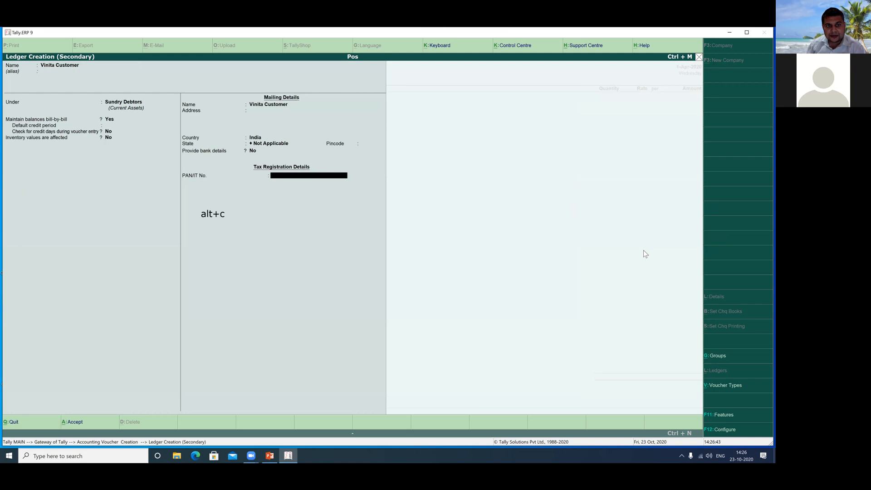
pyautogui.press('Return')
# Move past the buyer's address fields and choose Laptop as the item sold.
pyautogui.press('Return')
pyautogui.press('Return')
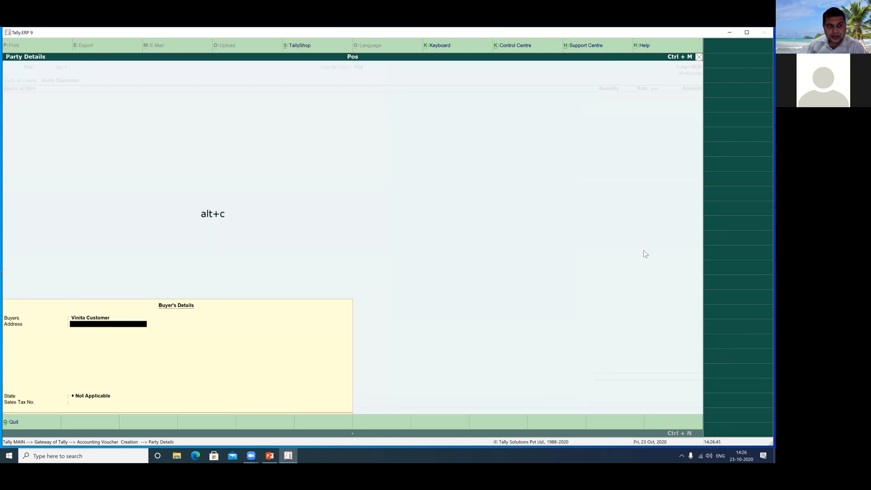
pyautogui.press('Return')
pyautogui.press('Return')
pyautogui.press('Return')
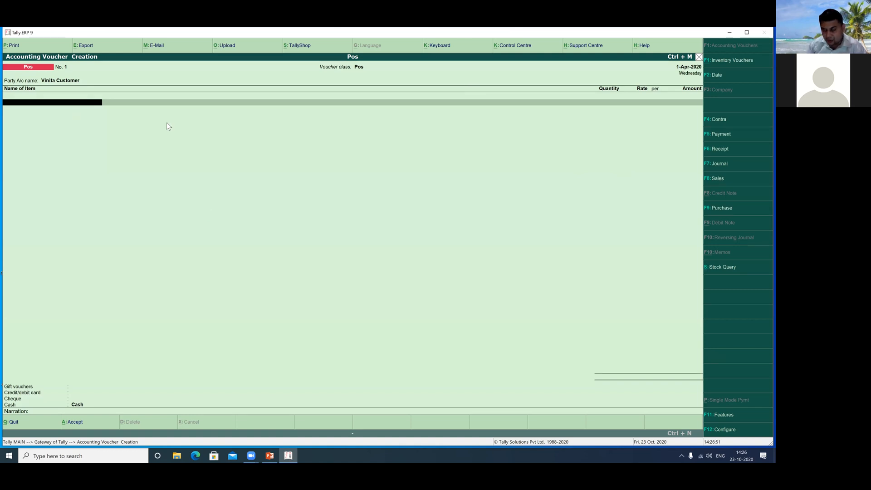
pyautogui.write('L')
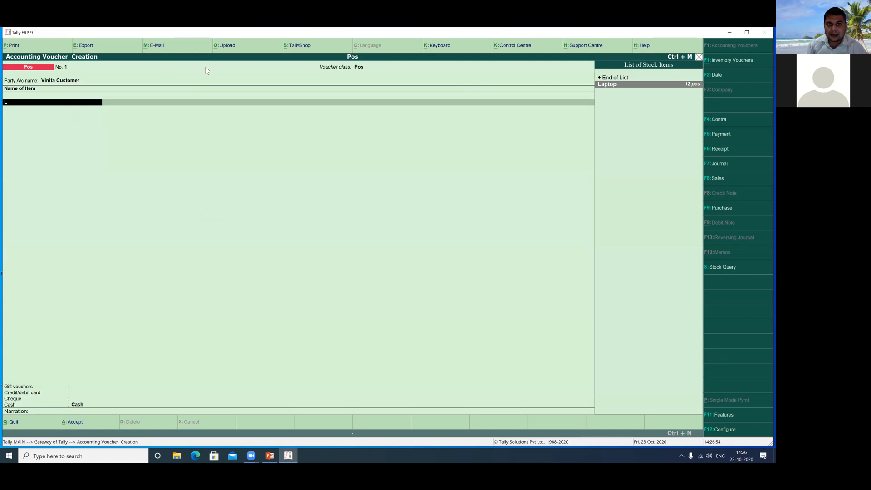
pyautogui.moveTo(585, 77); pyautogui.dragTo(711, 98)
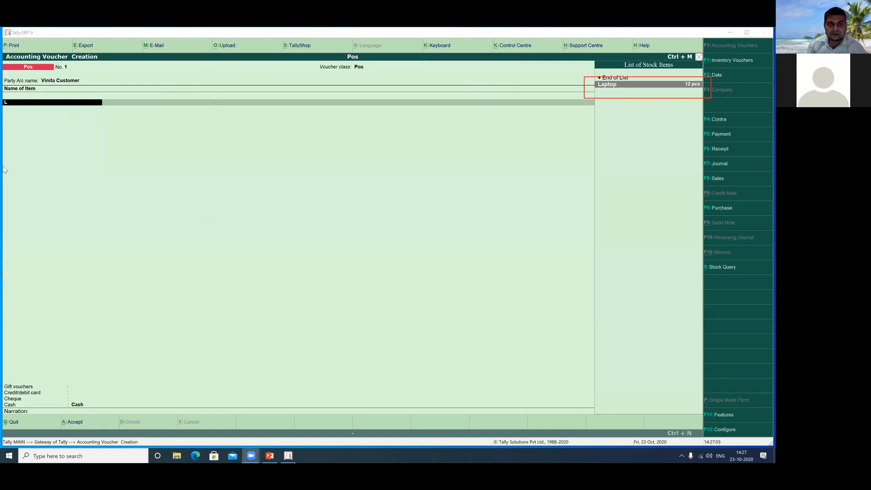
pyautogui.click(95, 164)
pyautogui.press('Return')
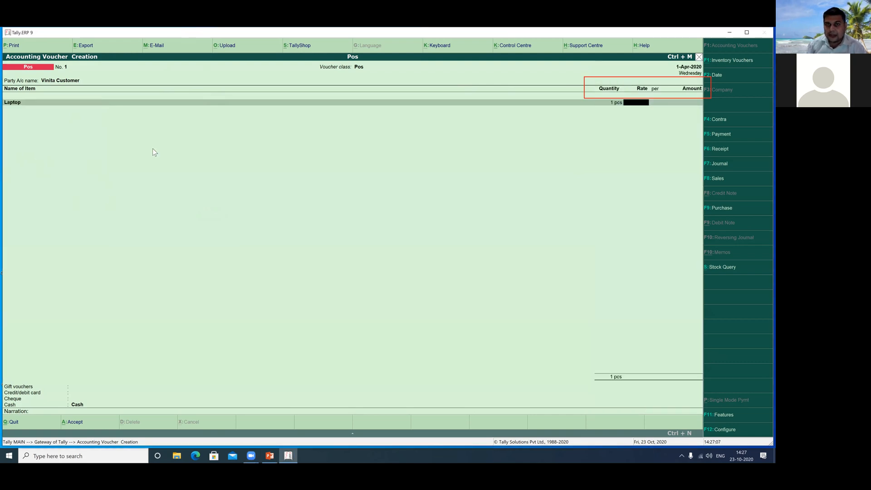
pyautogui.click(224, 76)
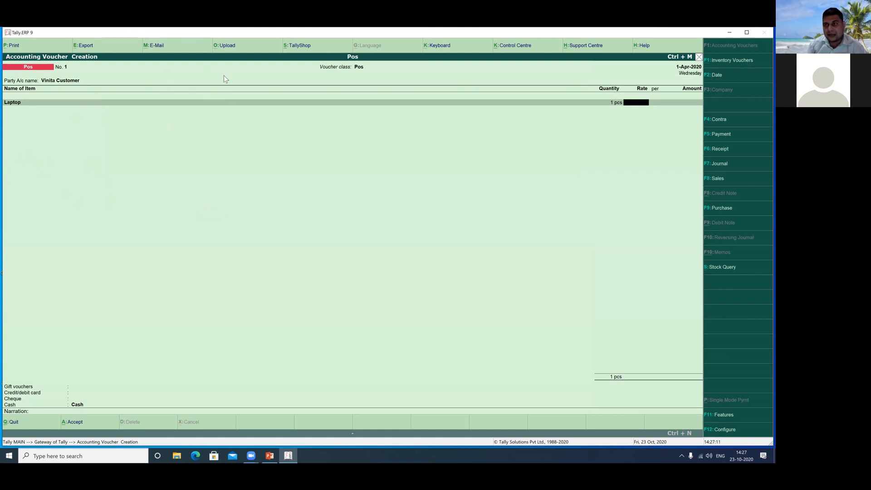
pyautogui.moveTo(602, 96); pyautogui.dragTo(636, 116)
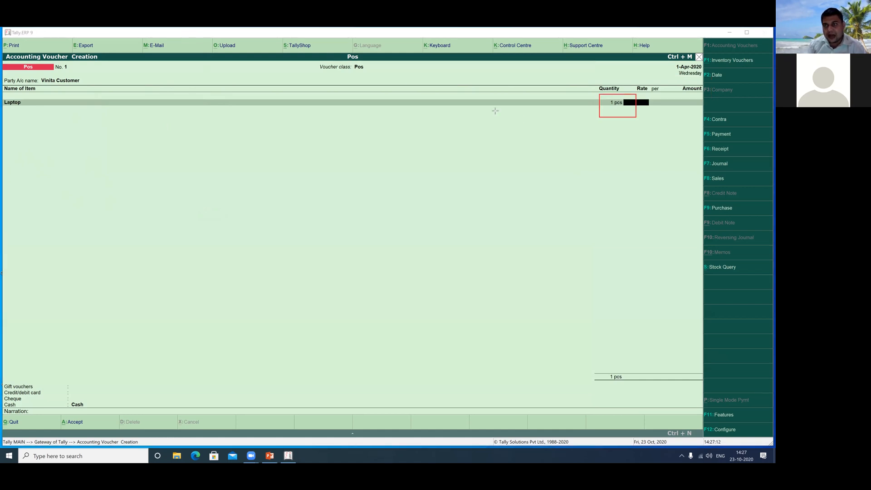
pyautogui.click(402, 85)
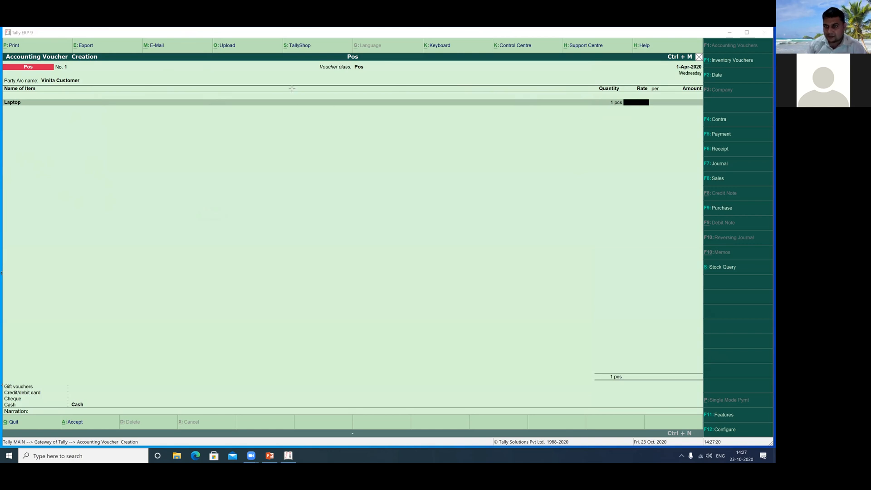
# Bill 2 pcs of Laptop at a rate of 40,000 for an 80,000 total, and end the item lines.
pyautogui.click(327, 171)
pyautogui.press('BackSpace')
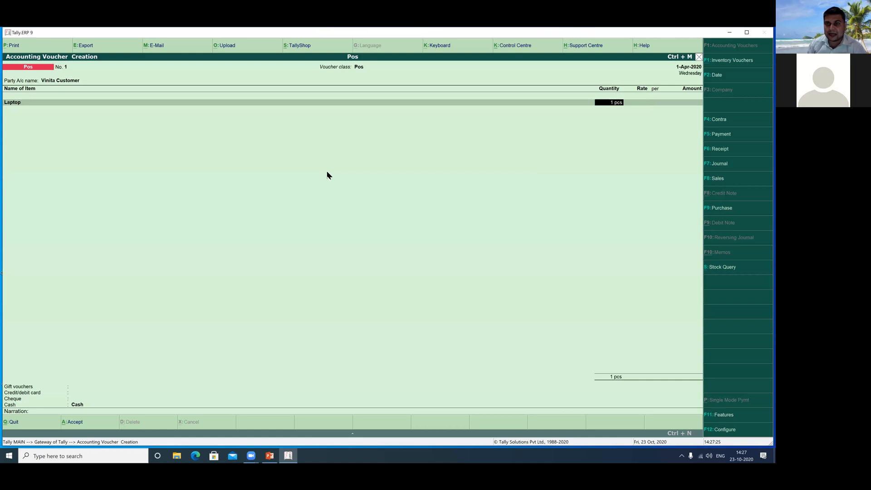
pyautogui.write('2')
pyautogui.press('Return')
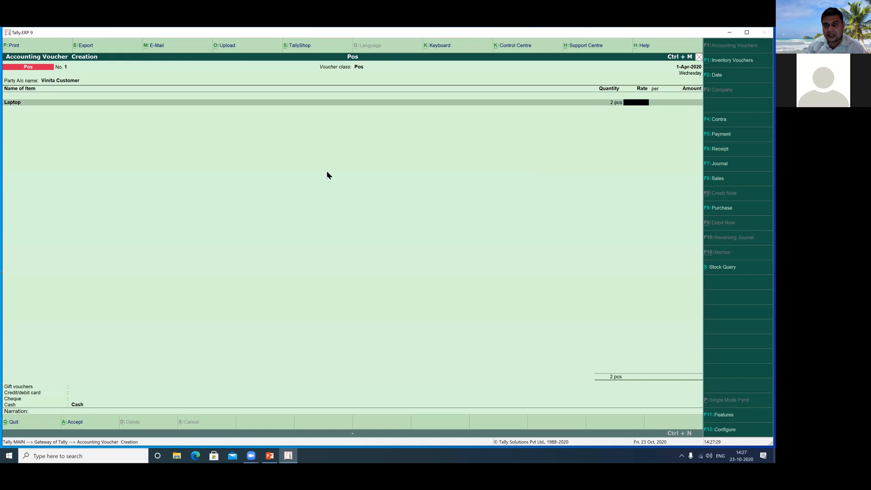
pyautogui.write('40,000')
pyautogui.press('Return')
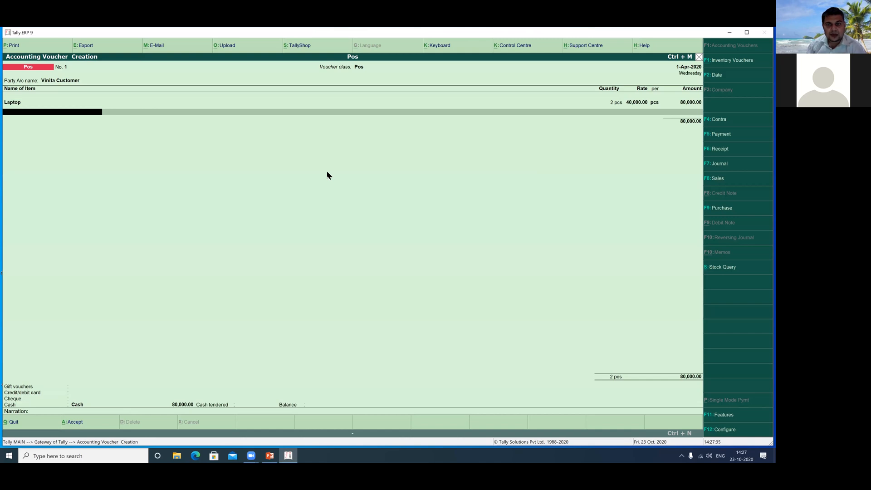
pyautogui.press('Return')
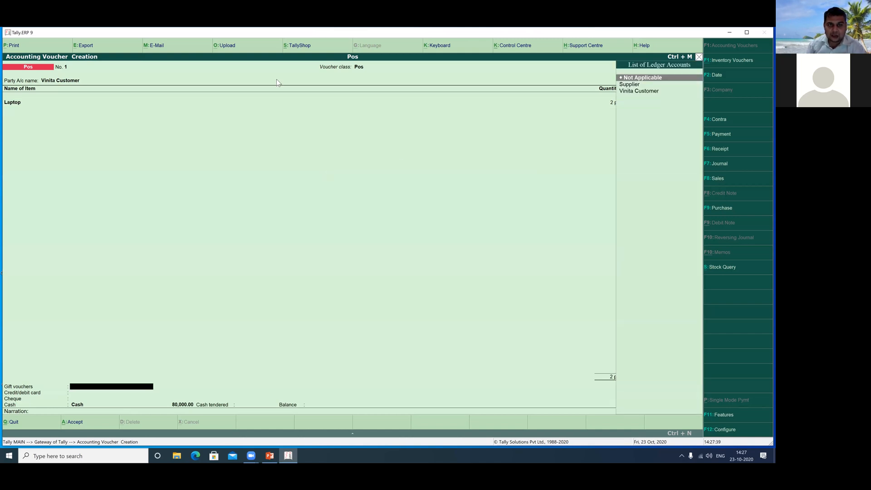
# Set gift vouchers, credit/debit card and cheque payments to Not Applicable.
pyautogui.click(6, 371)
pyautogui.moveTo(5, 371)
pyautogui.mouseDown()
pyautogui.moveTo(114, 415)
pyautogui.moveTo(149, 415)
pyautogui.mouseUp()
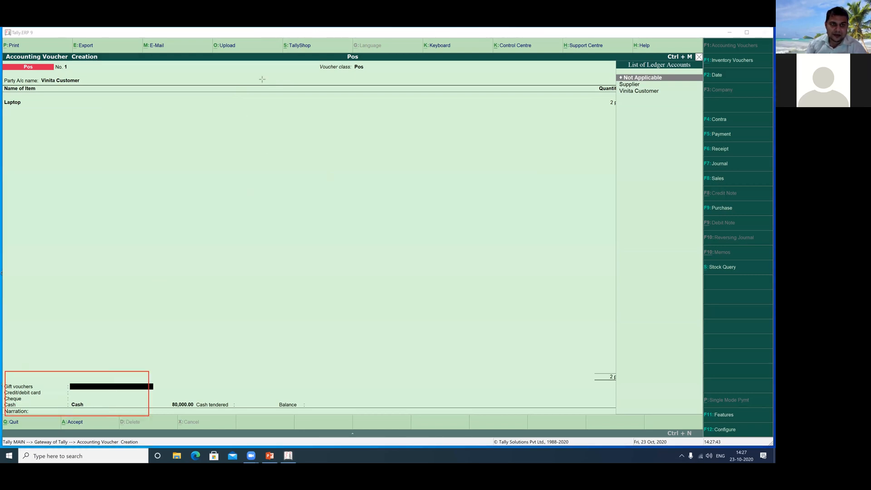
pyautogui.click(100, 192)
pyautogui.press('Return')
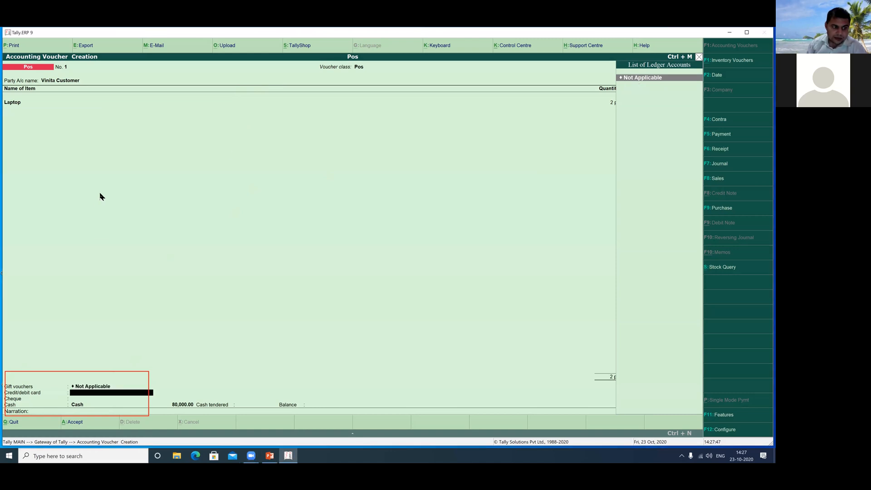
pyautogui.press('Return')
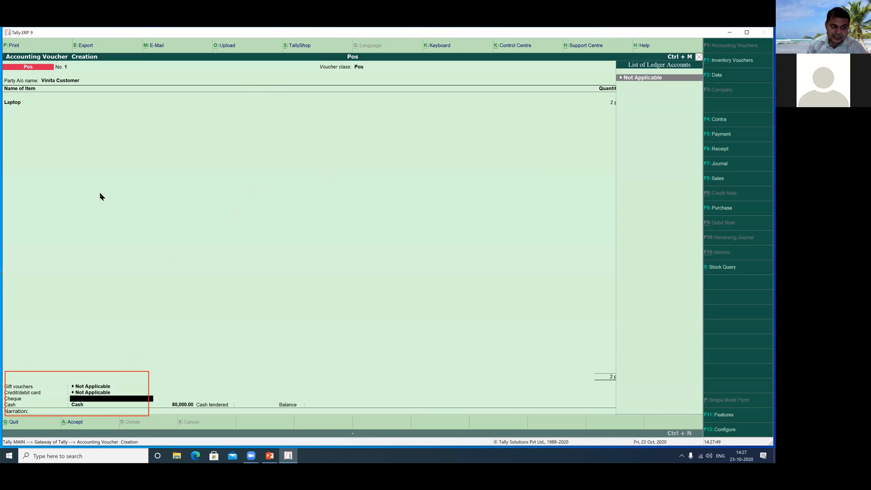
pyautogui.press('Return')
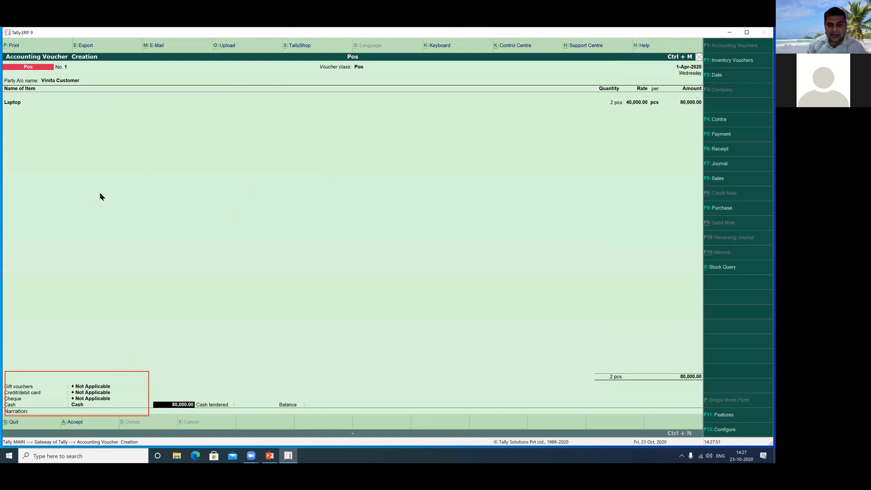
# Accept the 80,000.00 cash amount, enter 80,000 as cash tendered, and skip the narration.
pyautogui.press('Return')
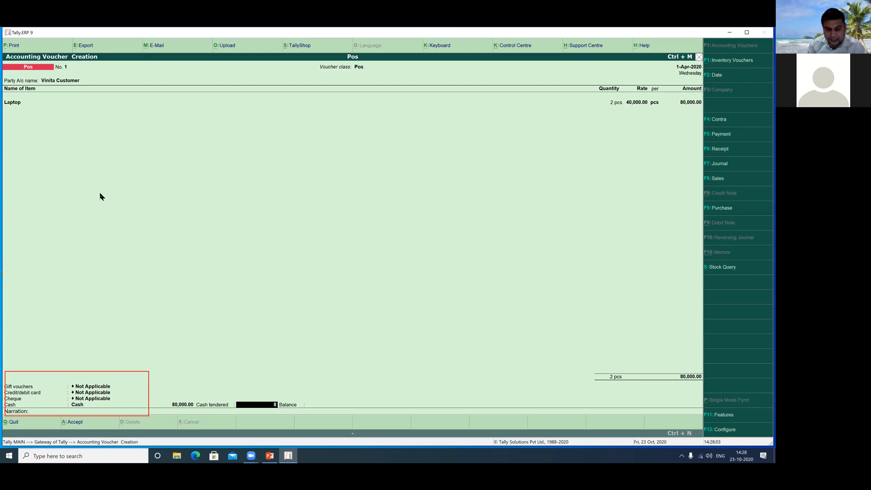
pyautogui.write('0000')
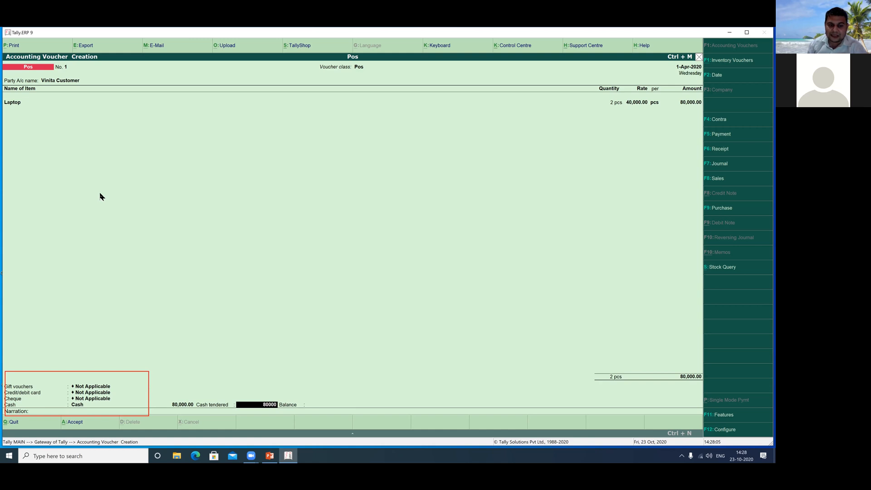
pyautogui.press('Return')
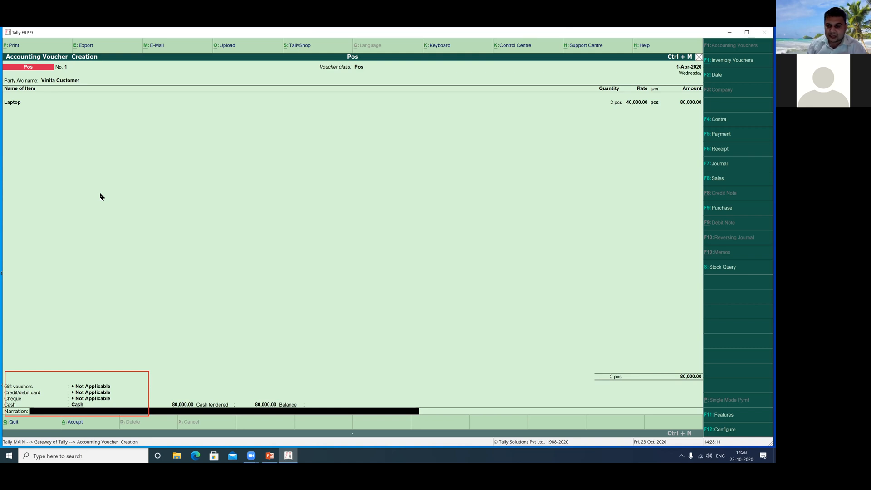
pyautogui.press('Return')
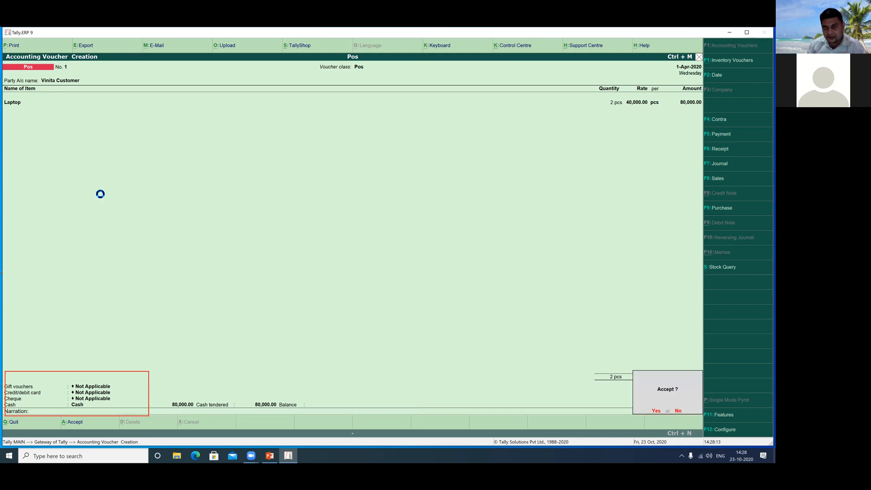
# Accept Pos bill No. 1 and answer Yes to Print to preview it.
pyautogui.press('Return')
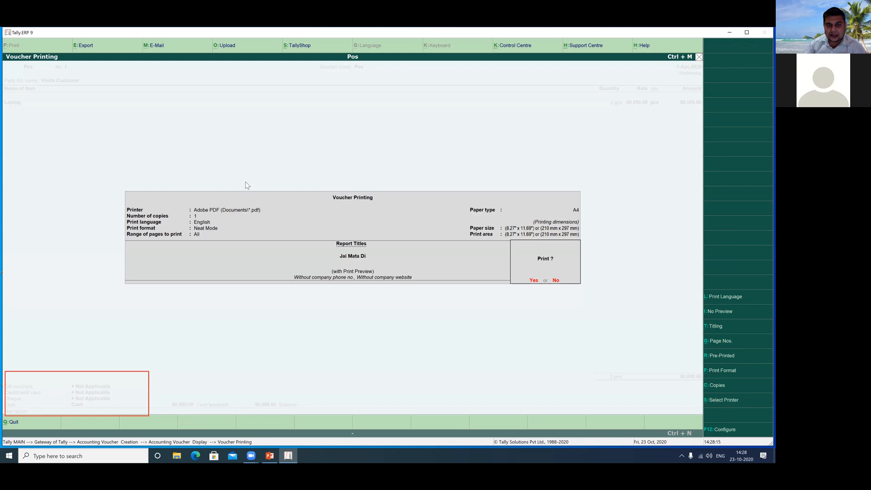
pyautogui.click(535, 281)
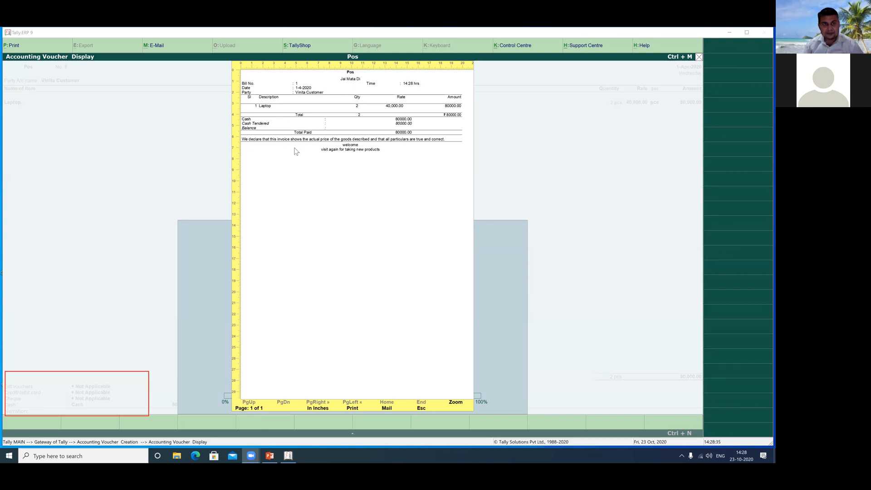
# Zoom the bill preview to full width and review its declaration and welcome/visit-again messages.
pyautogui.click(290, 162)
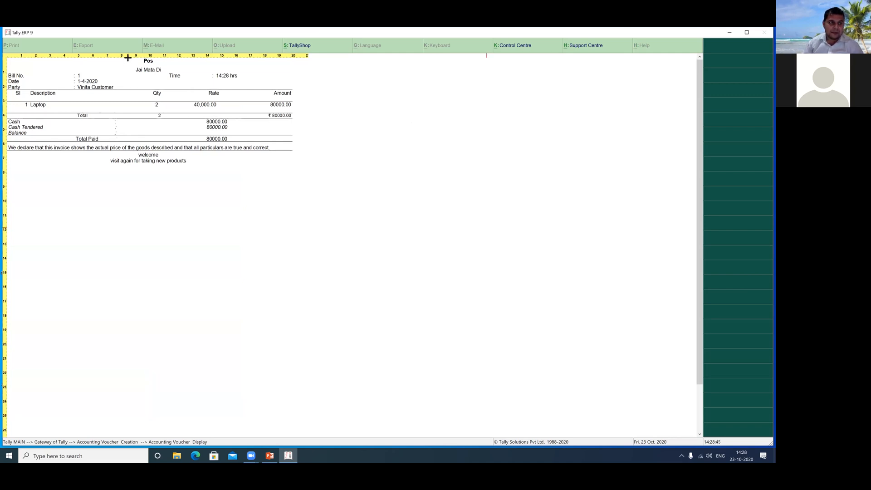
pyautogui.moveTo(127, 56); pyautogui.dragTo(248, 83)
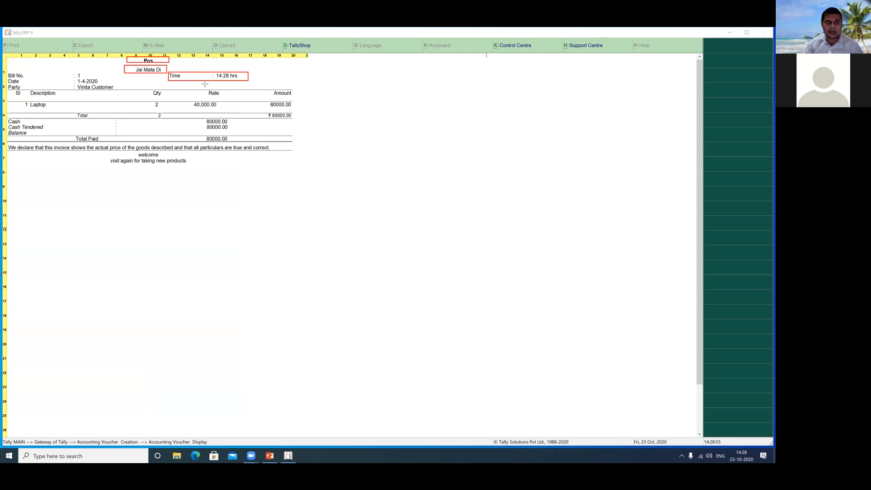
pyautogui.moveTo(70, 67); pyautogui.dragTo(123, 93)
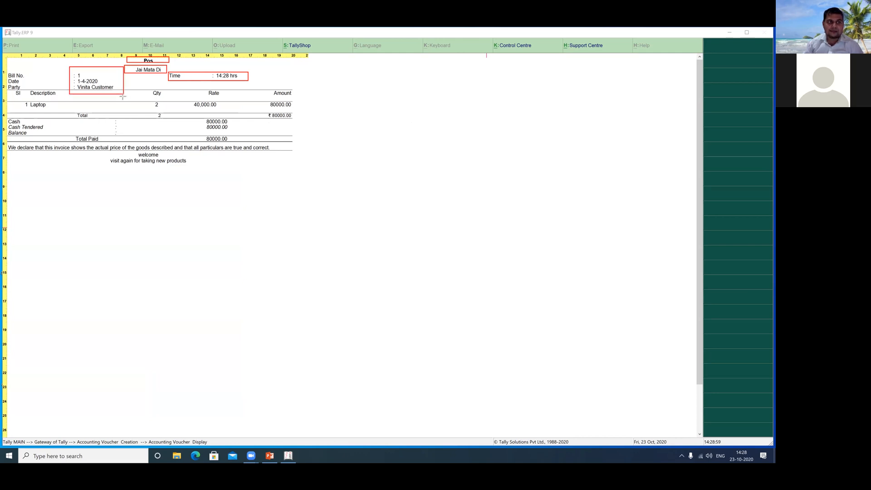
pyautogui.moveTo(146, 87); pyautogui.dragTo(166, 109)
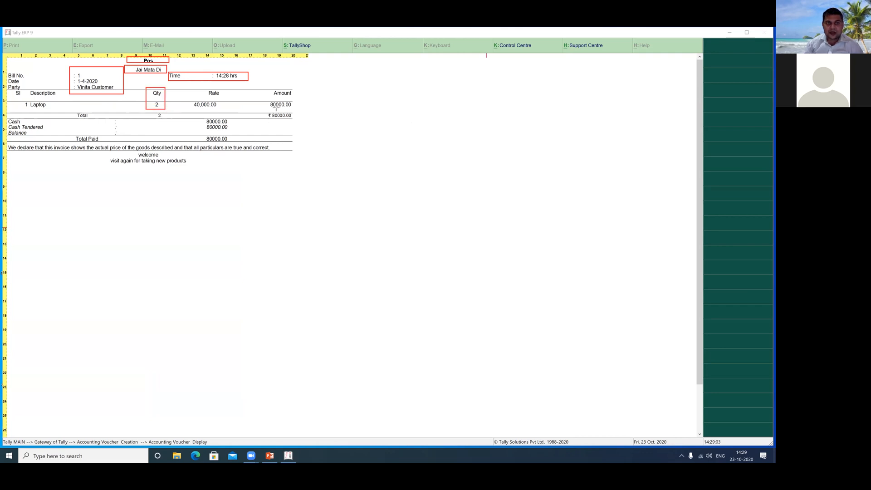
pyautogui.moveTo(265, 86); pyautogui.dragTo(299, 112)
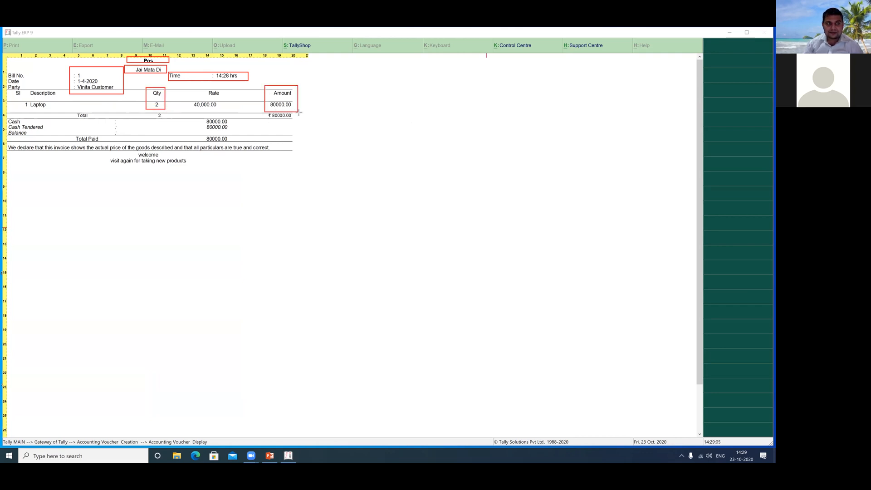
pyautogui.moveTo(195, 114); pyautogui.dragTo(237, 141)
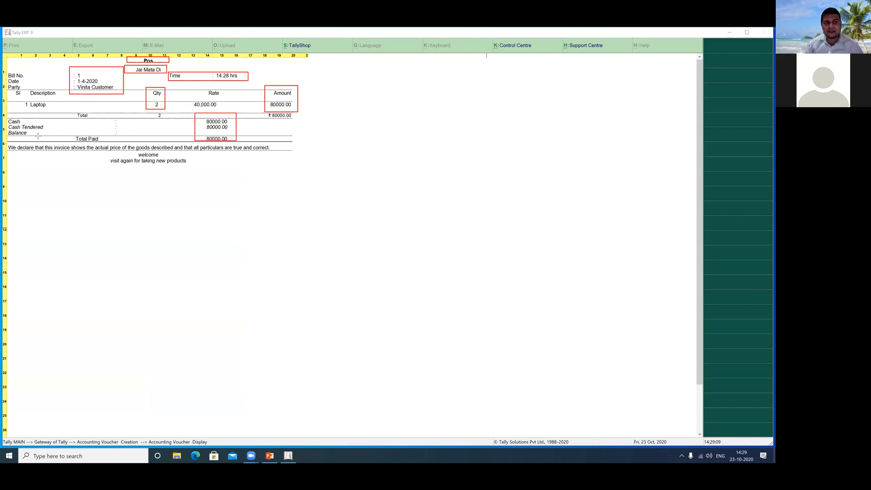
pyautogui.moveTo(104, 153); pyautogui.dragTo(208, 179)
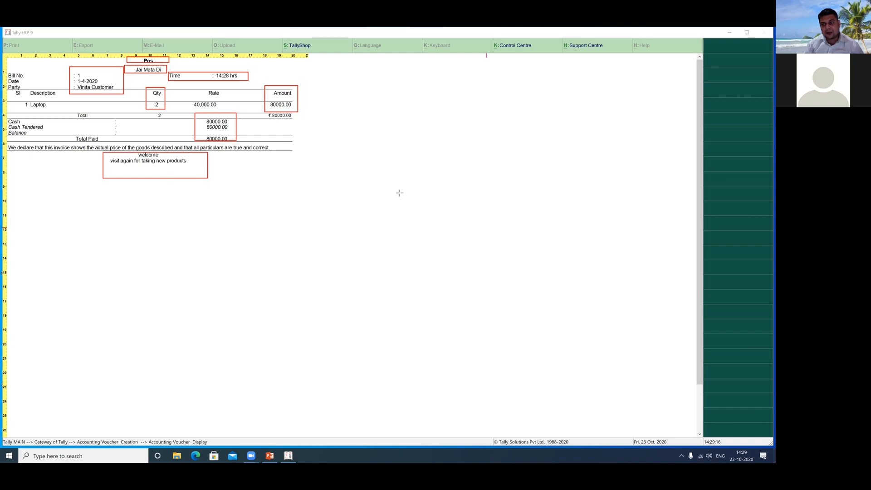
pyautogui.press('e')
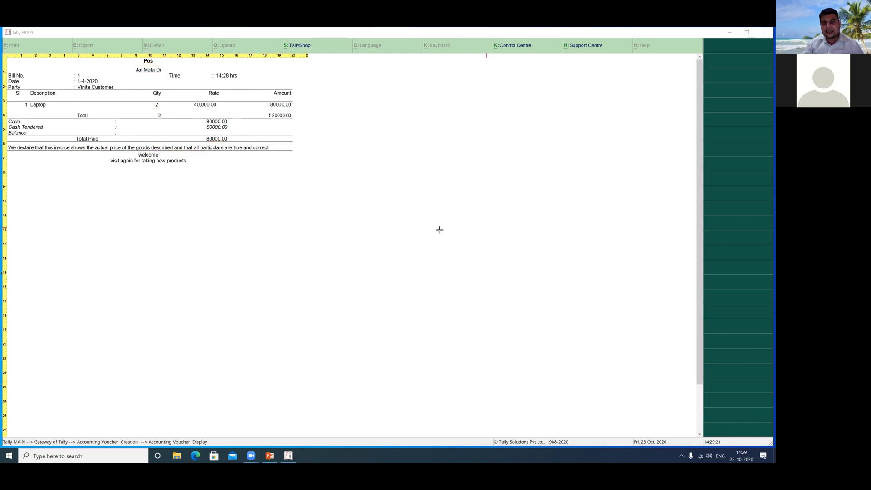
pyautogui.click(220, 252)
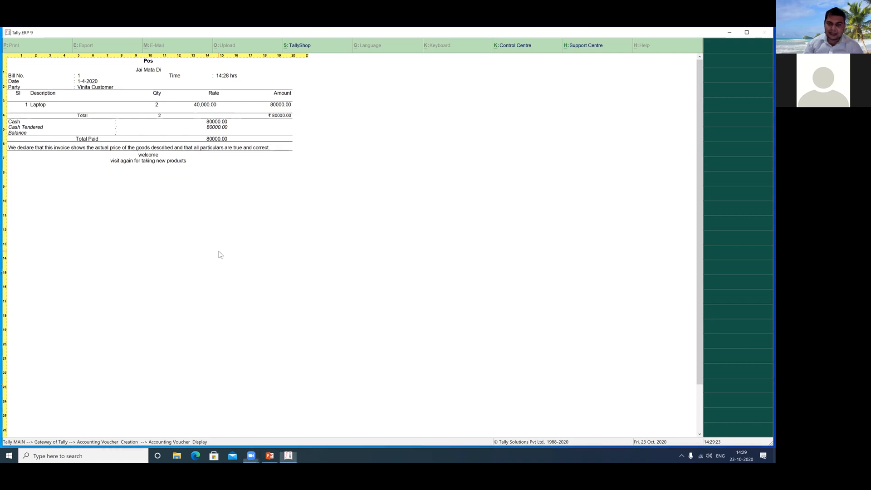